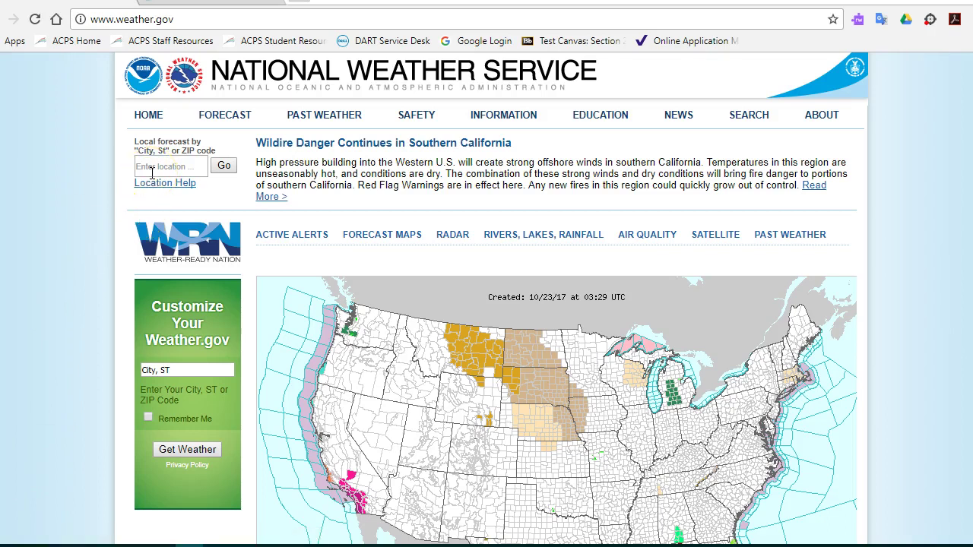
Search weather.gov for Charlottesville and open the Charlottesville, VA, USA forecast
left_click(152, 173)
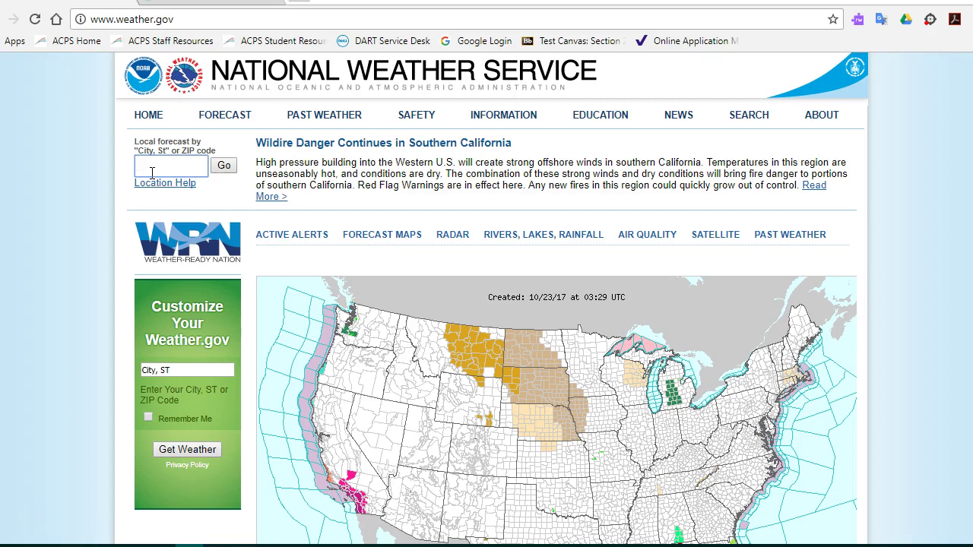
type("Charlottesville")
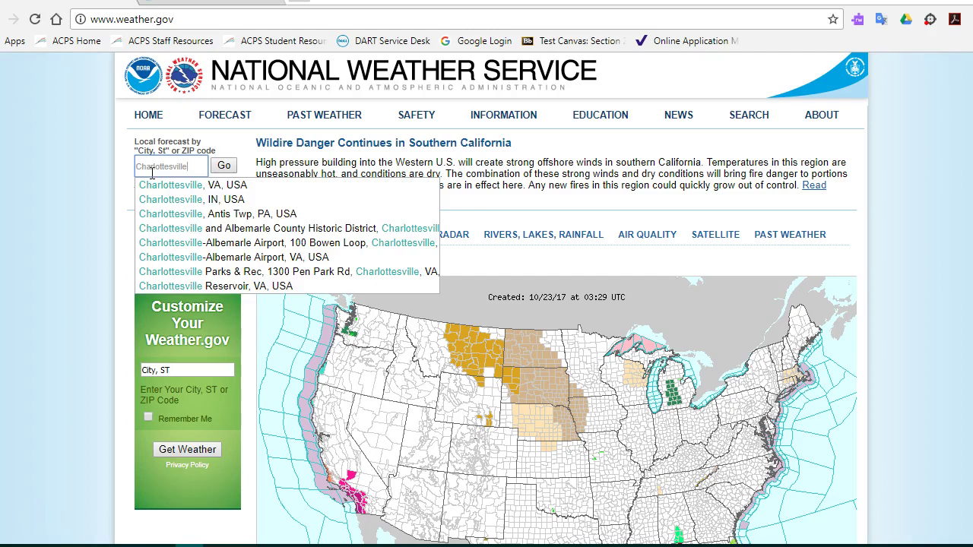
left_click(160, 185)
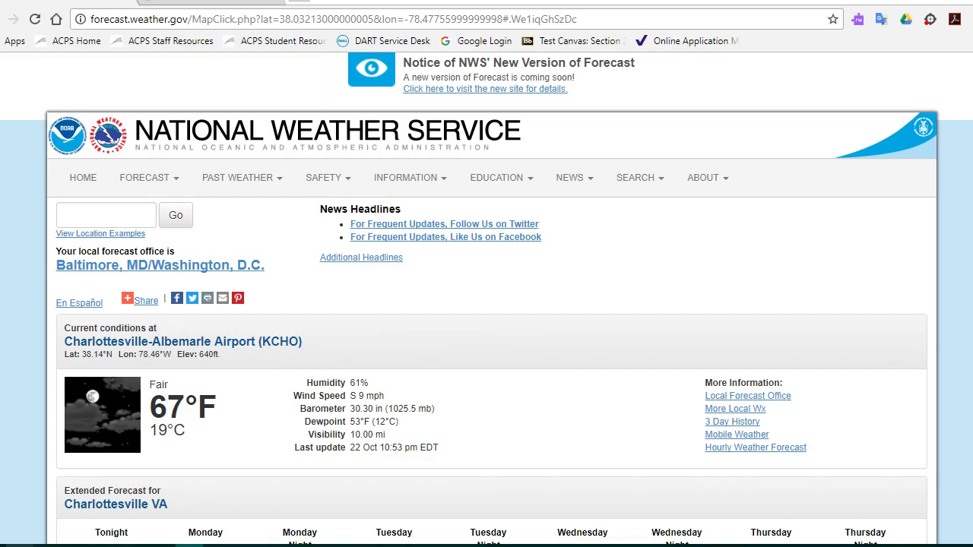
Launch Notepad from the Windows search
left_click(69, 532)
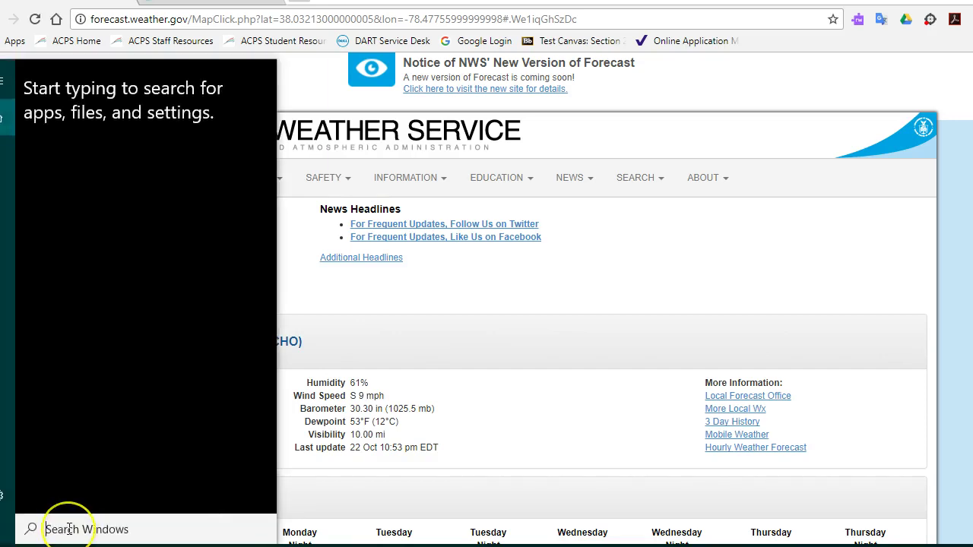
type("Notepadd")
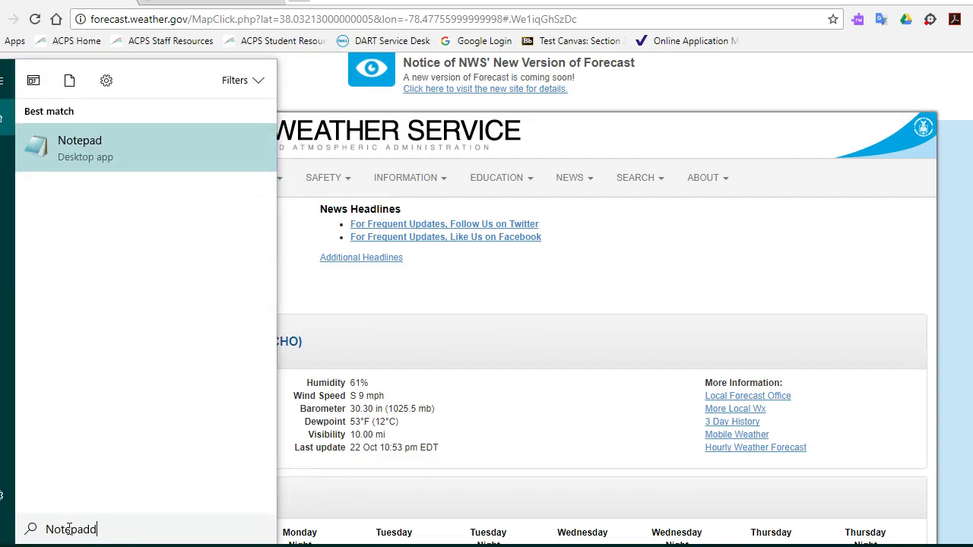
key("BackSpace")
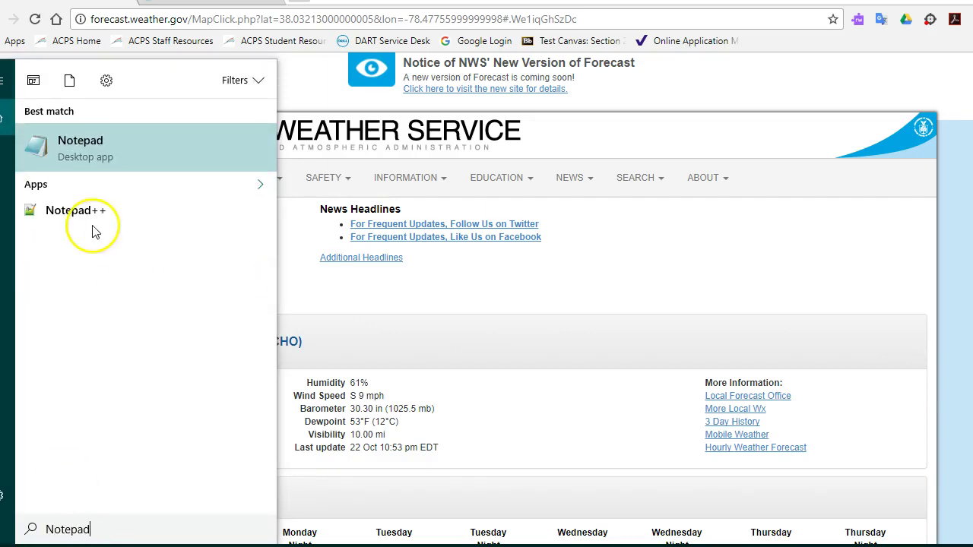
left_click(90, 141)
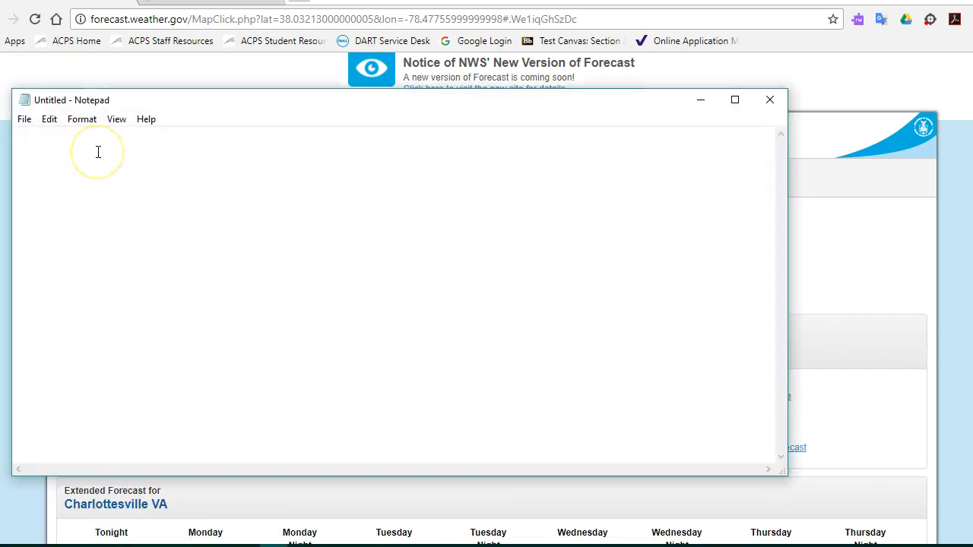
Type the header line STATION,LATITUDE,LONGITUDE,TEMP and start a new line
left_click(98, 152)
type("STATION")
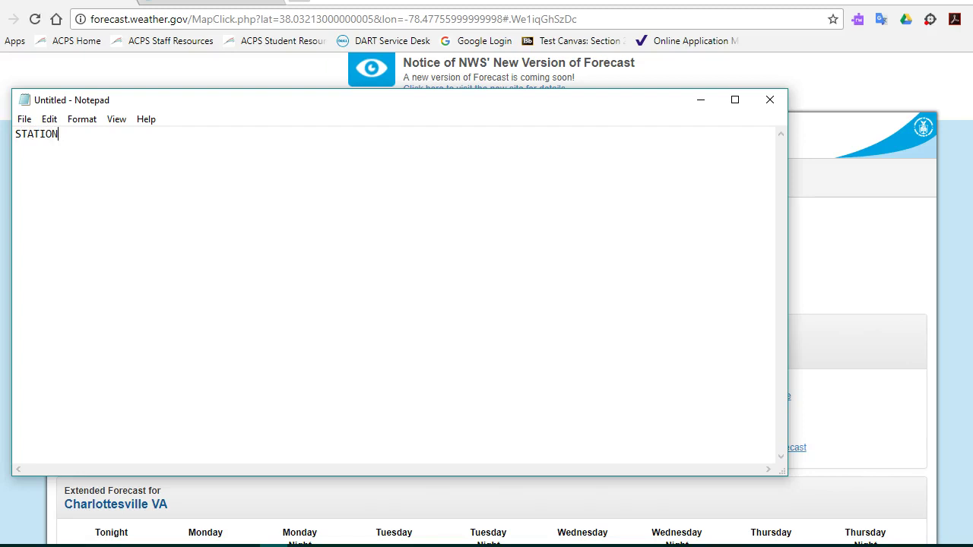
type(",LATITUDE,LONGITUDE")
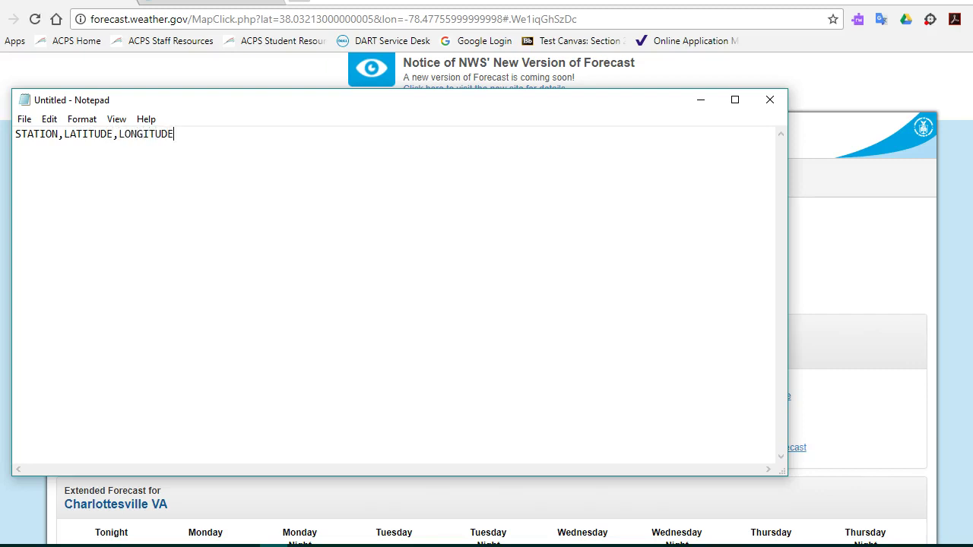
type(",TEMP")
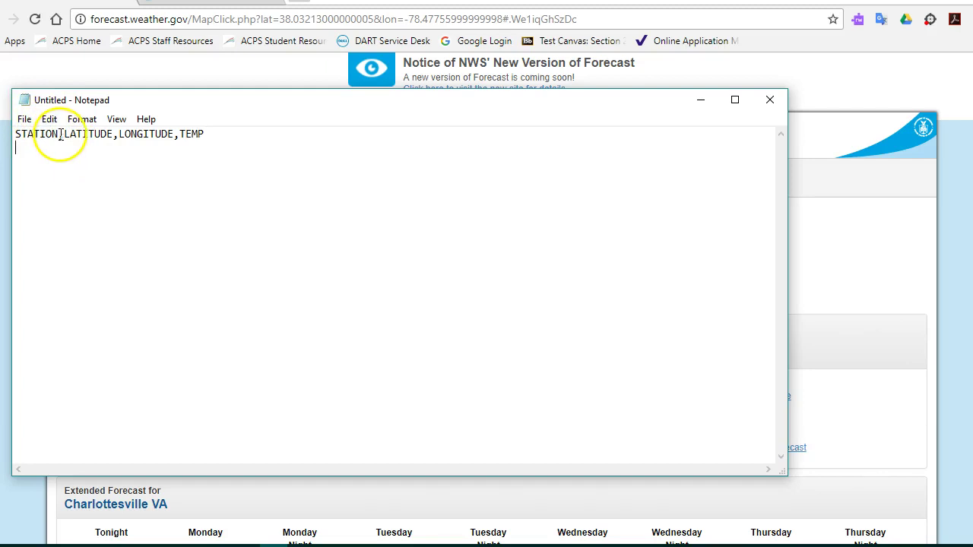
key("Return")
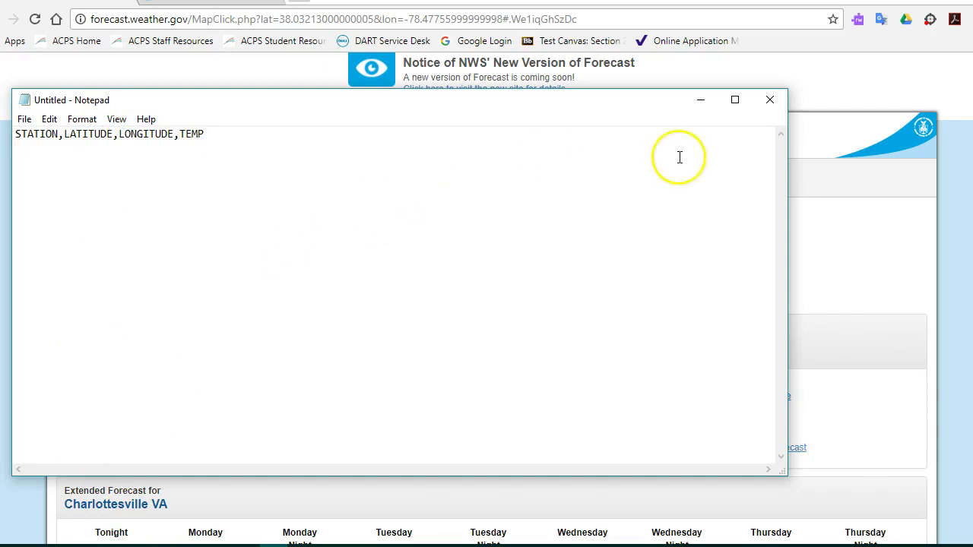
Copy the Charlottesville-Albemarle Airport (KCHO) name and Lat/Lon line, then return to Notepad
left_click(698, 106)
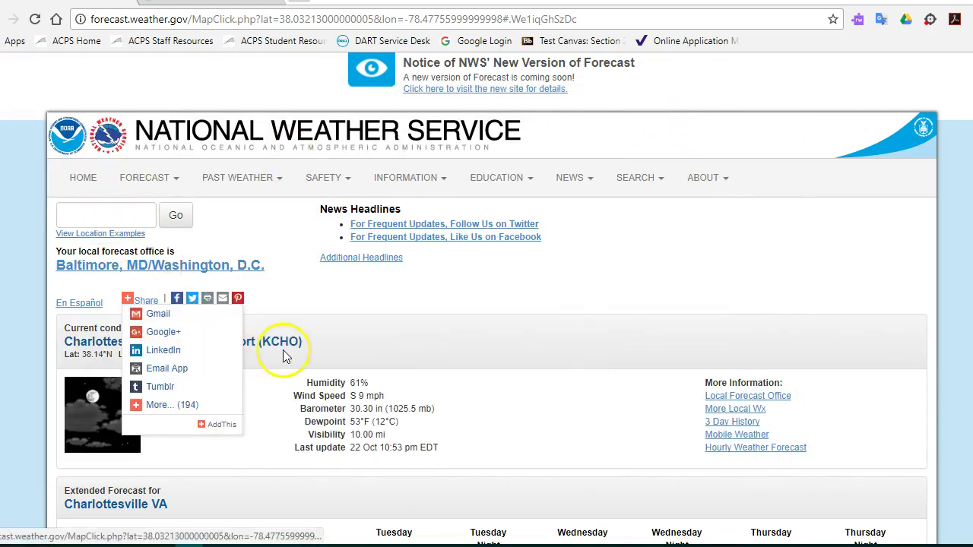
left_click_drag(225, 354, 68, 347)
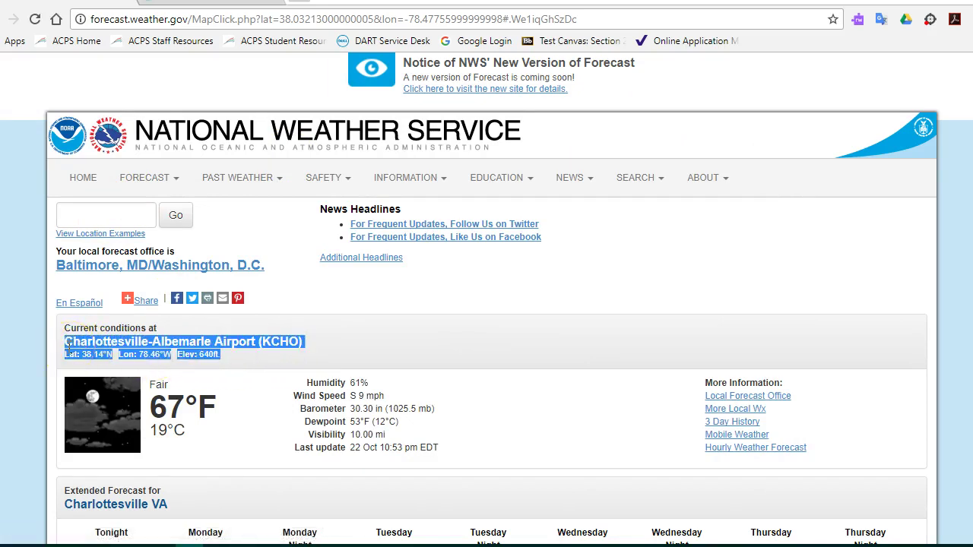
right_click(68, 346)
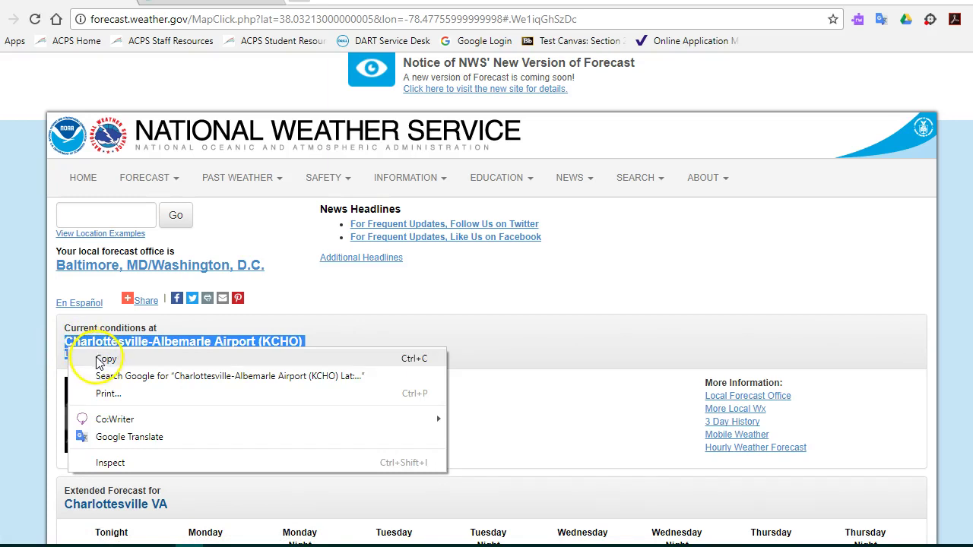
left_click(79, 361)
key("alt+Tab")
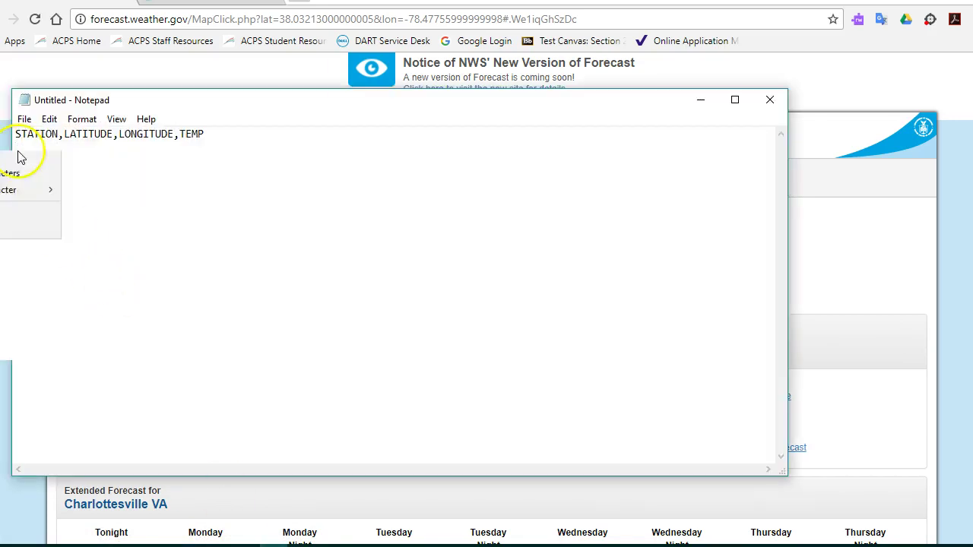
Paste the station text and reduce it to Charlottesville-Albemarle Airport,38.14,-78.46, with commas
right_click(17, 152)
left_click(26, 215)
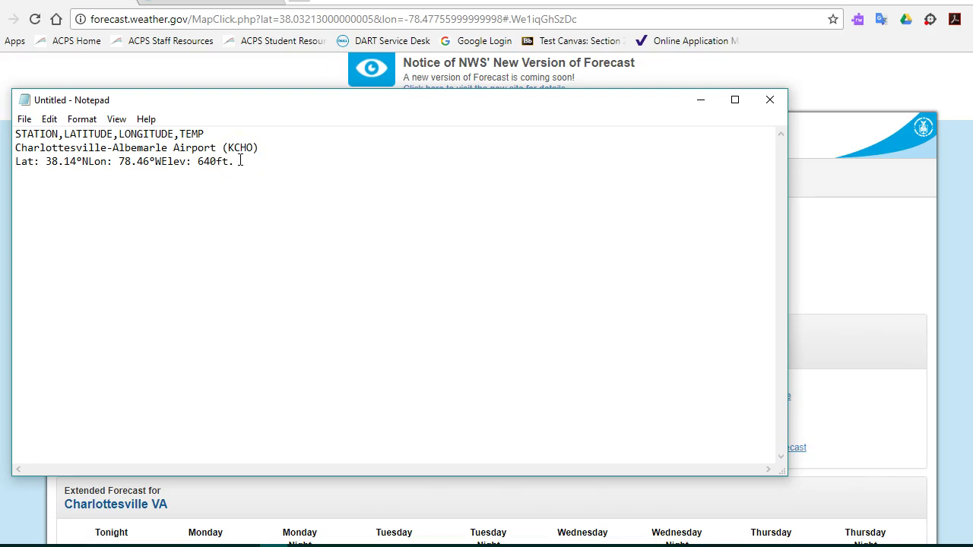
key("BackSpace")
key("BackSpace")
key("BackSpace")
key("BackSpace")
key("BackSpace")
key("BackSpace")
key("BackSpace")
key("BackSpace")
key("BackSpace")
key("BackSpace")
key("BackSpace")
key("BackSpace")
key("BackSpace")
key("BackSpace")
type("-")
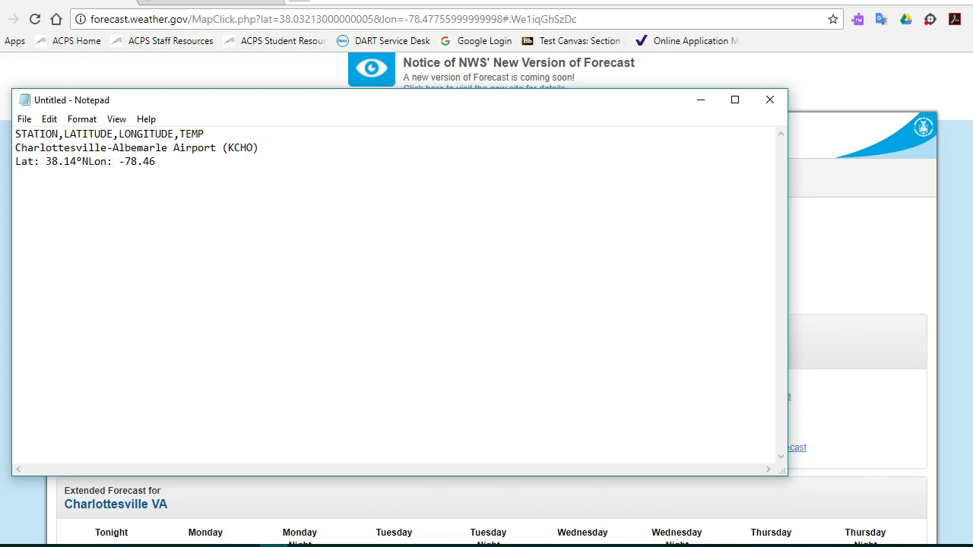
key("BackSpace")
key("BackSpace")
key("BackSpace")
key("BackSpace")
key("BackSpace")
key("BackSpace")
key("BackSpace")
type(",")
left_click(64, 161)
key("BackSpace")
key("BackSpace")
key("BackSpace")
key("BackSpace")
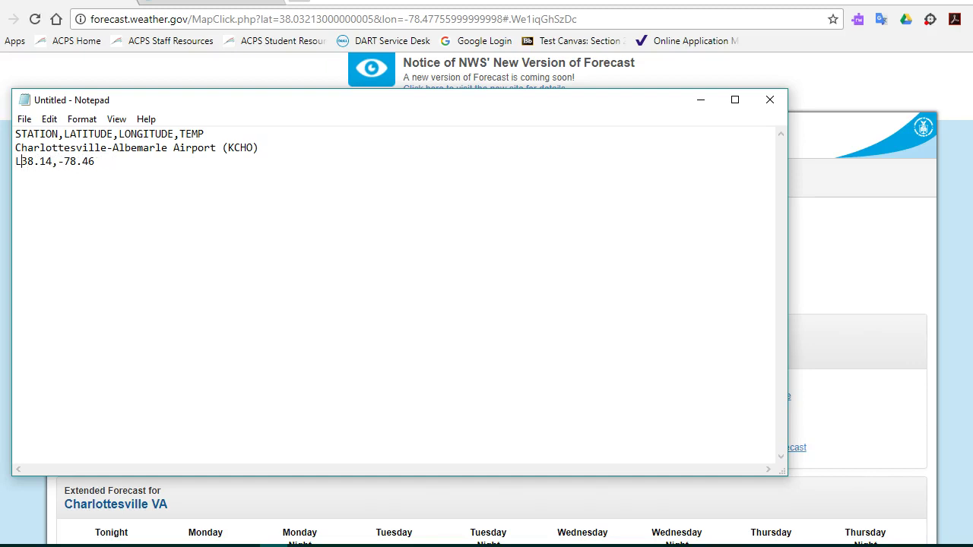
key("BackSpace")
key("BackSpace")
key("BackSpace")
key("BackSpace")
key("BackSpace")
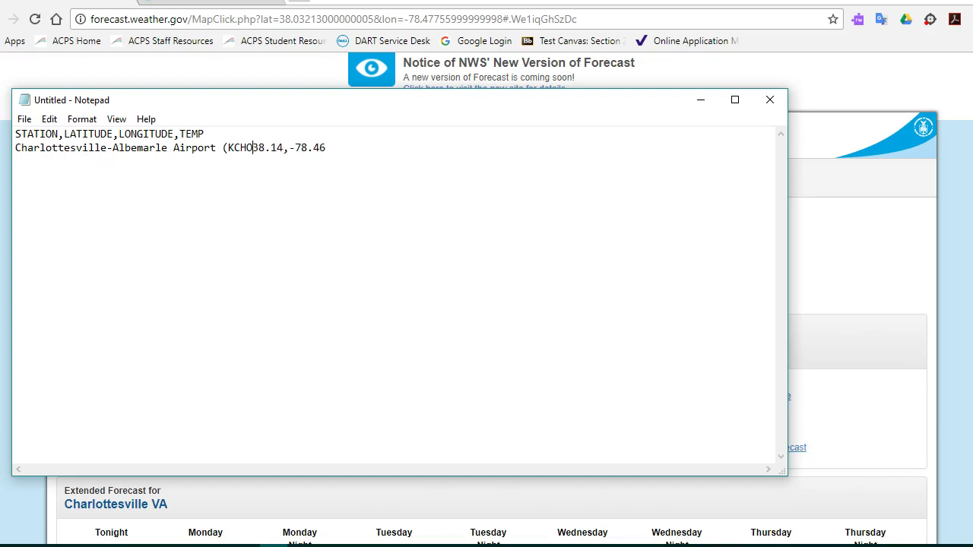
key("BackSpace")
key("BackSpace")
key("BackSpace")
key("BackSpace")
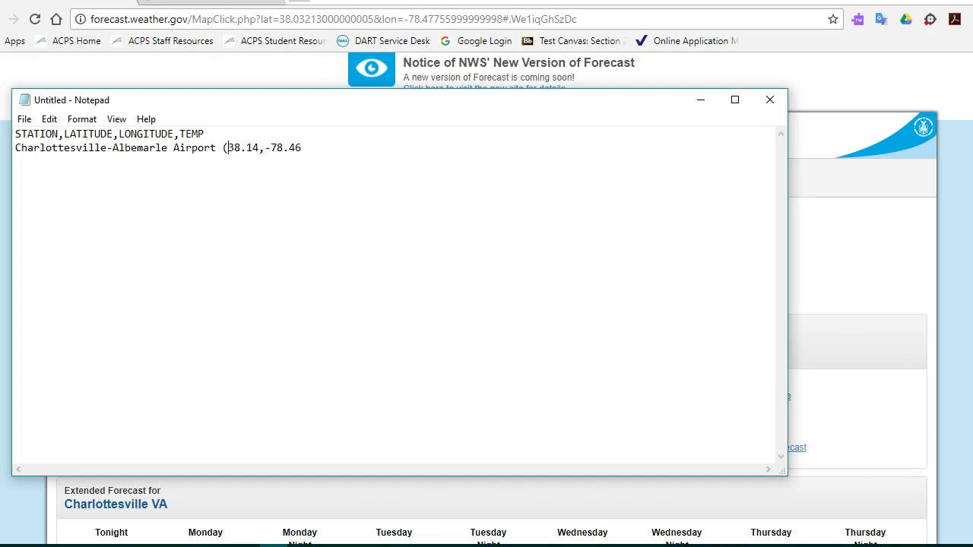
type(",")
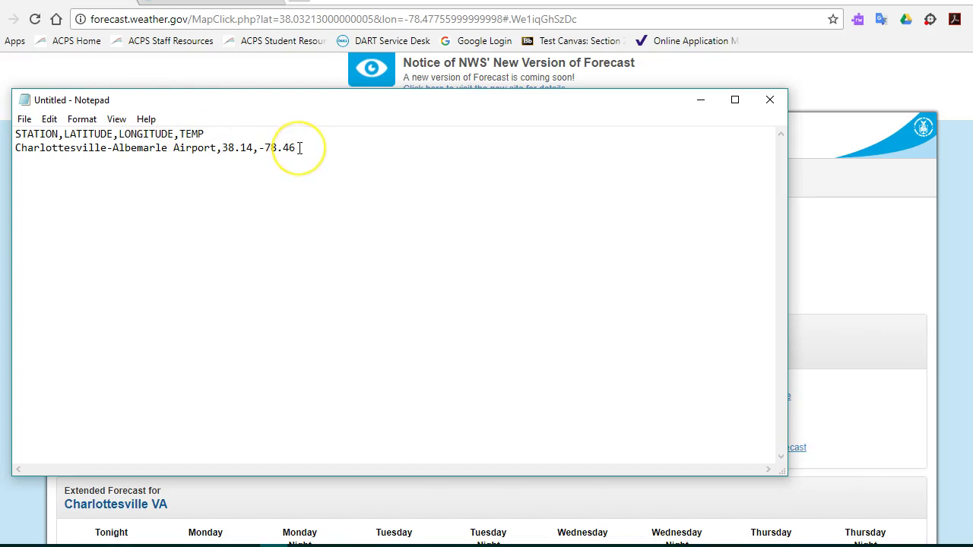
type(",")
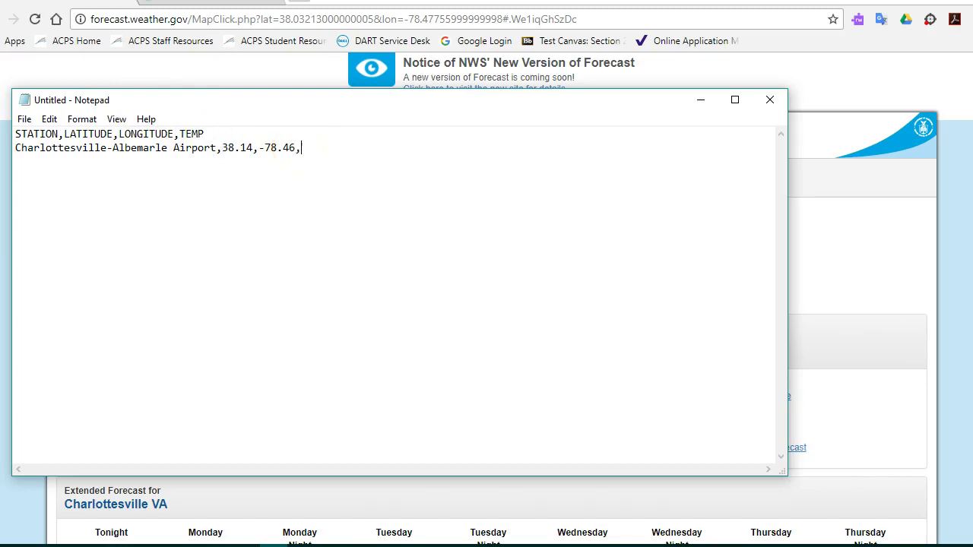
Add the temperature 67 to the row, start a new line, and return to the forecast
left_click(190, 532)
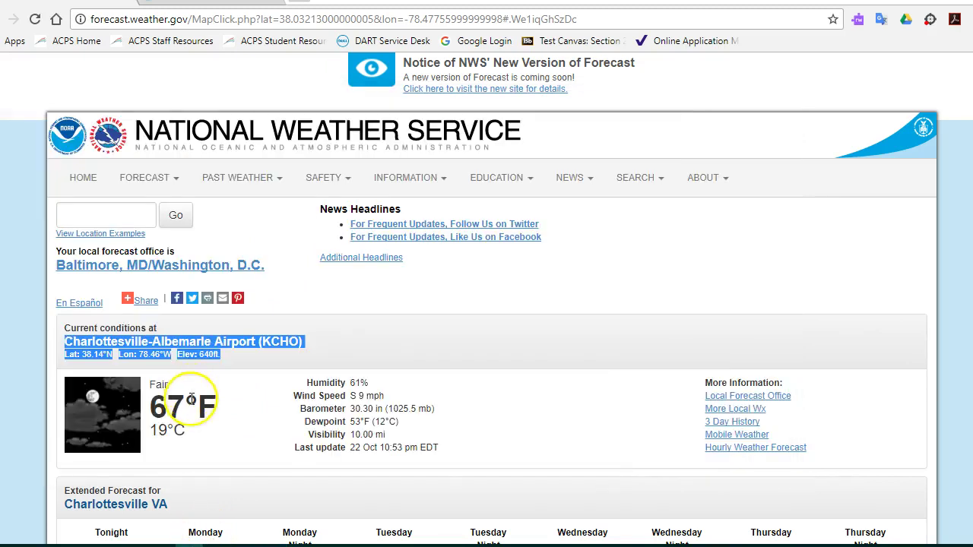
left_click(273, 546)
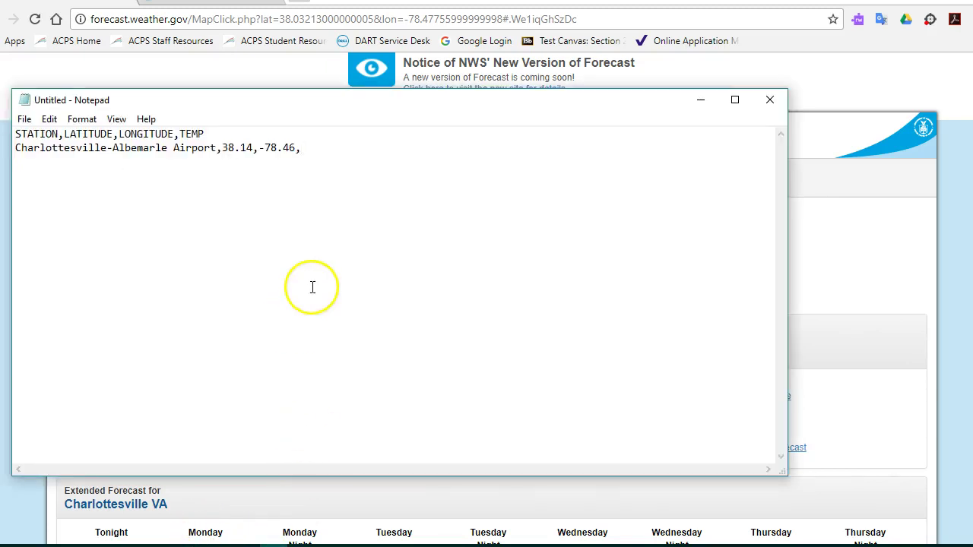
type("67")
key("Return")
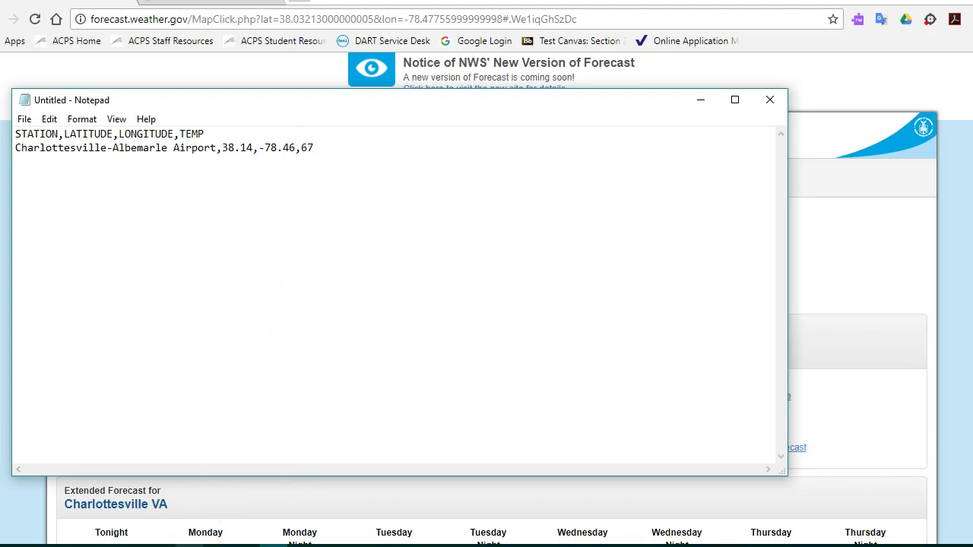
key("alt+Tab")
Look up Richmond, VA, USA on weather.gov
left_click(117, 216)
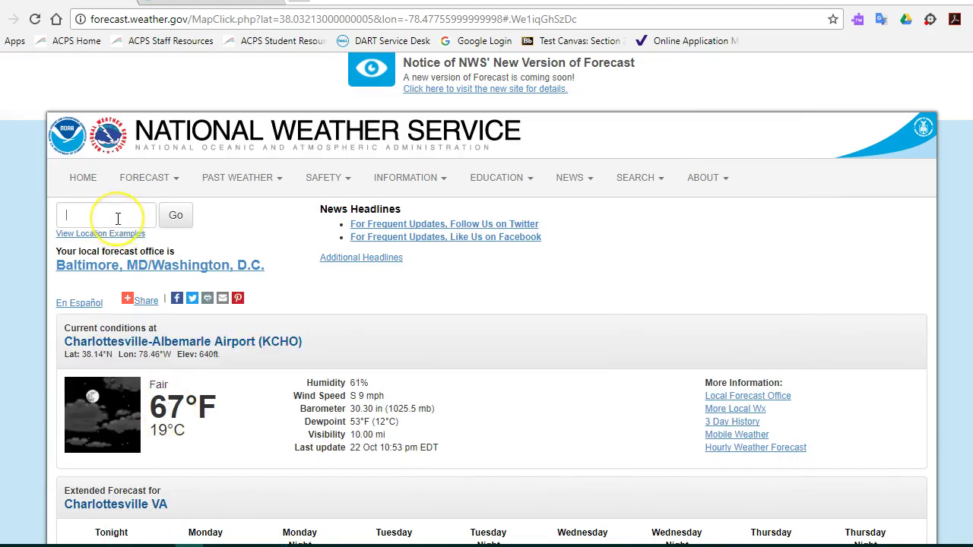
type("Richmon")
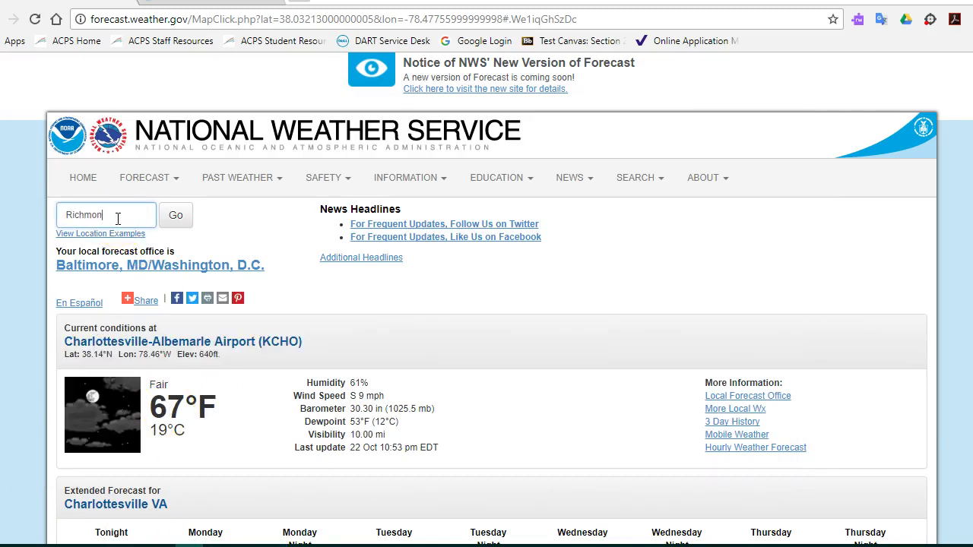
type("d")
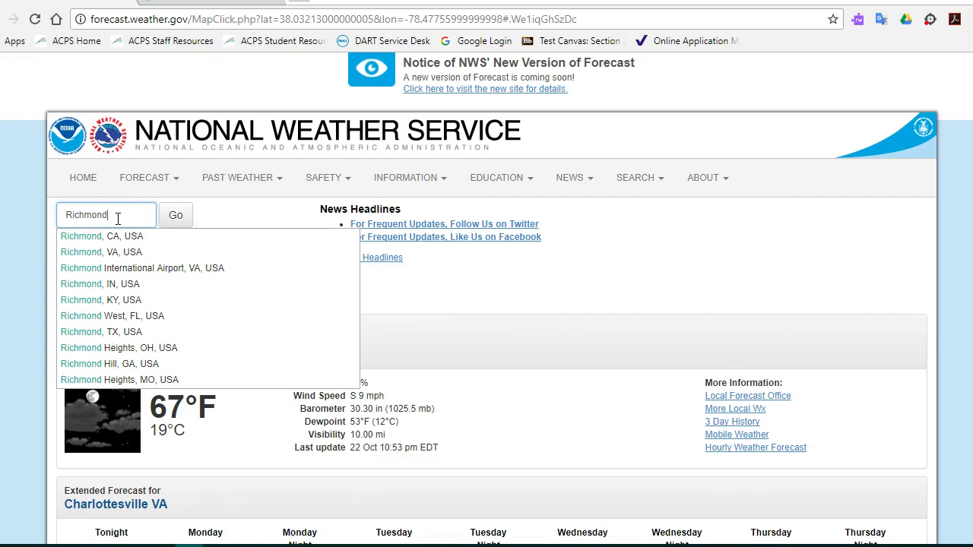
left_click(95, 251)
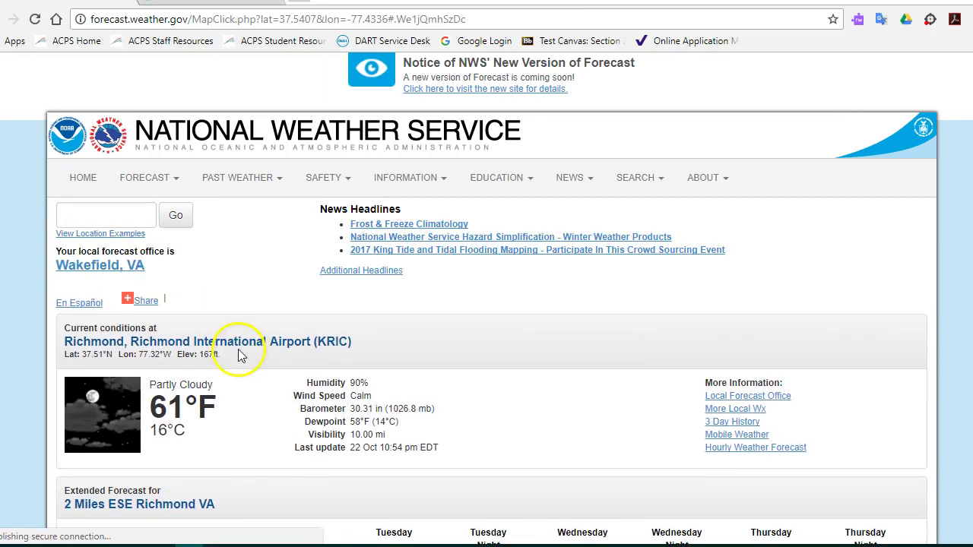
Copy the Richmond International Airport (KRIC) name and coordinates and bring Notepad back
left_click_drag(225, 355, 67, 344)
right_click(67, 343)
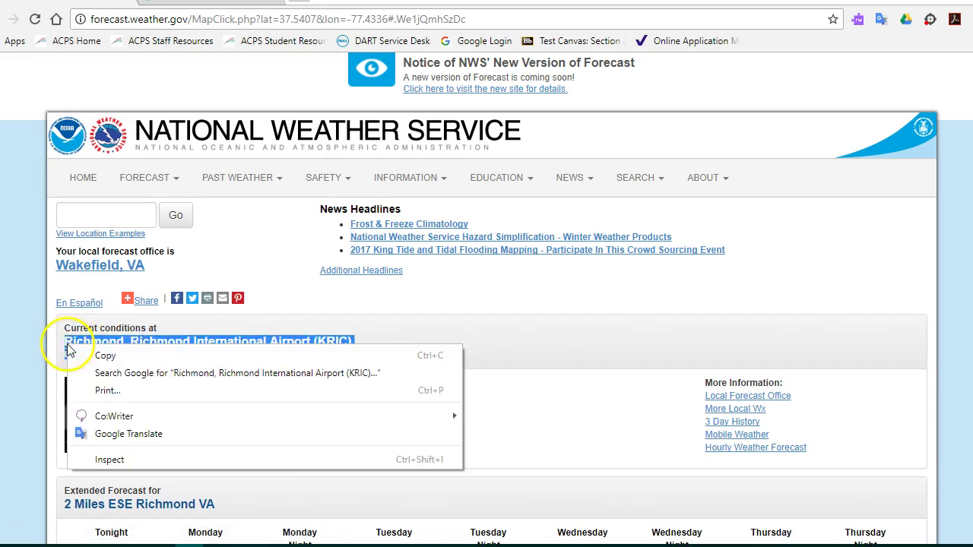
left_click(80, 354)
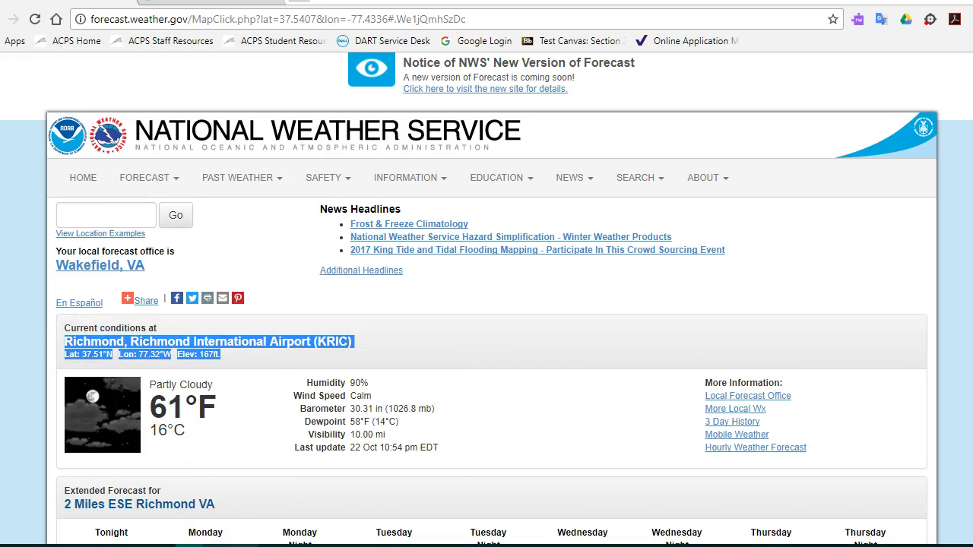
left_click(273, 546)
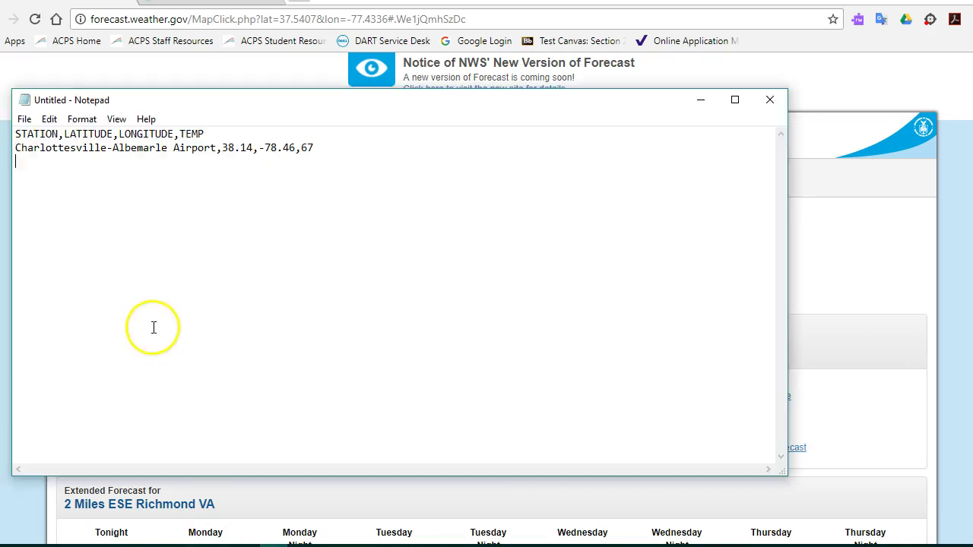
Paste the Richmond station text, stripping labels, (KRIC) and elevation to leave 37.51,-77.32 with commas
right_click(17, 160)
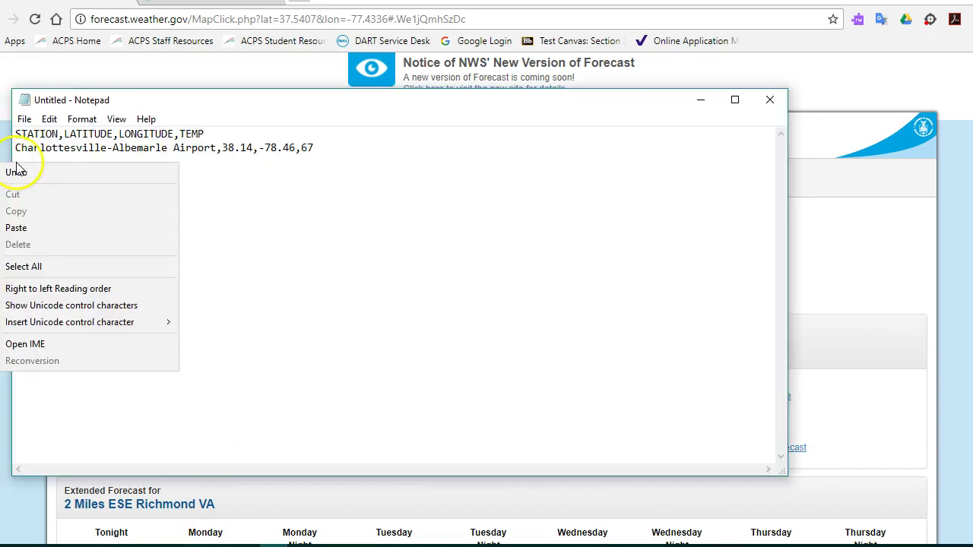
left_click(37, 228)
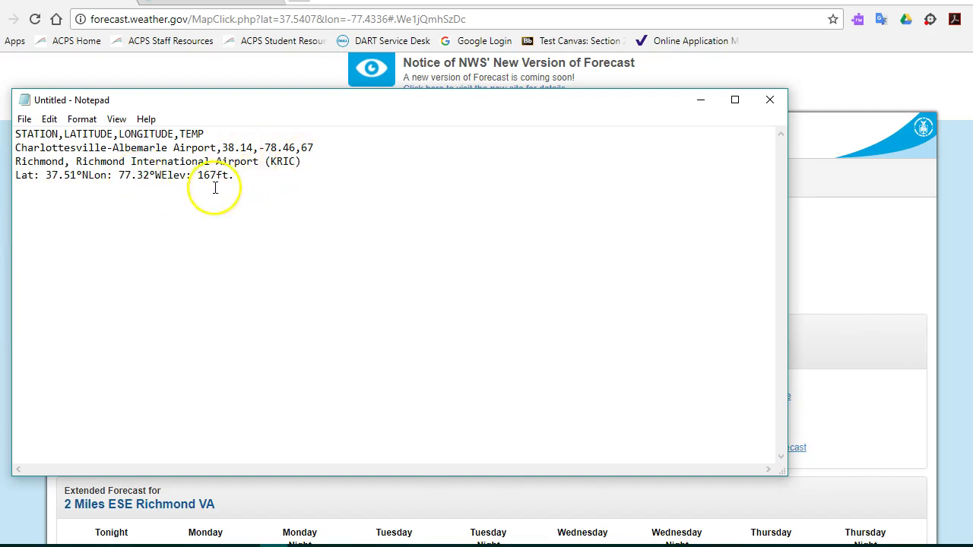
key("BackSpace")
key("BackSpace")
key("BackSpace")
key("BackSpace")
key("BackSpace")
key("BackSpace")
key("BackSpace")
key("BackSpace")
key("BackSpace")
key("BackSpace")
key("BackSpace")
key("BackSpace")
key("BackSpace")
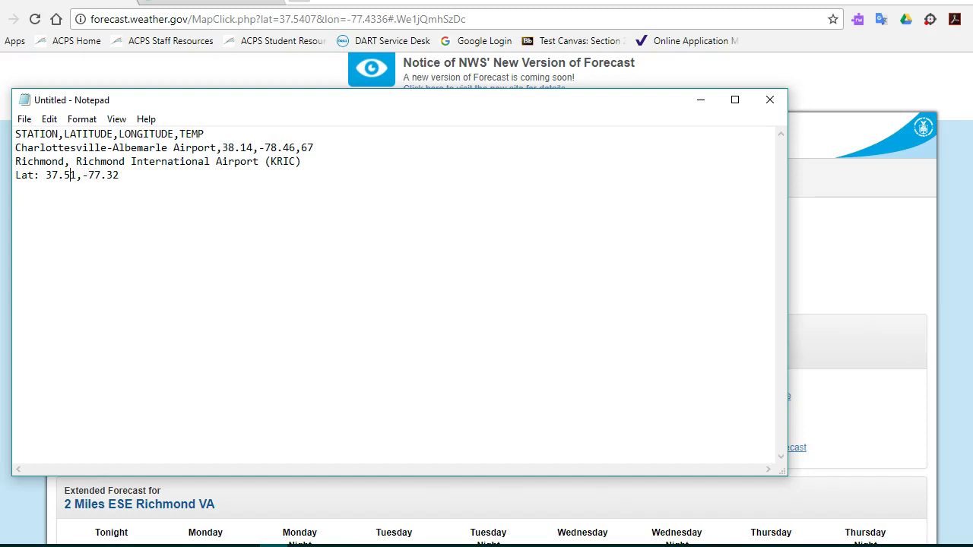
key("BackSpace")
key("BackSpace")
key("BackSpace")
key("BackSpace")
key("BackSpace")
key("BackSpace")
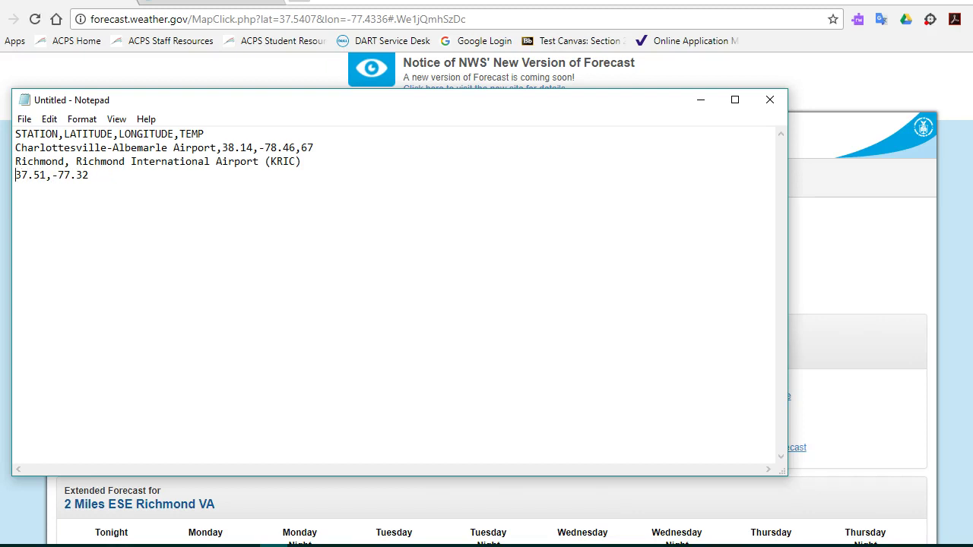
key("BackSpace")
key("BackSpace")
key("BackSpace")
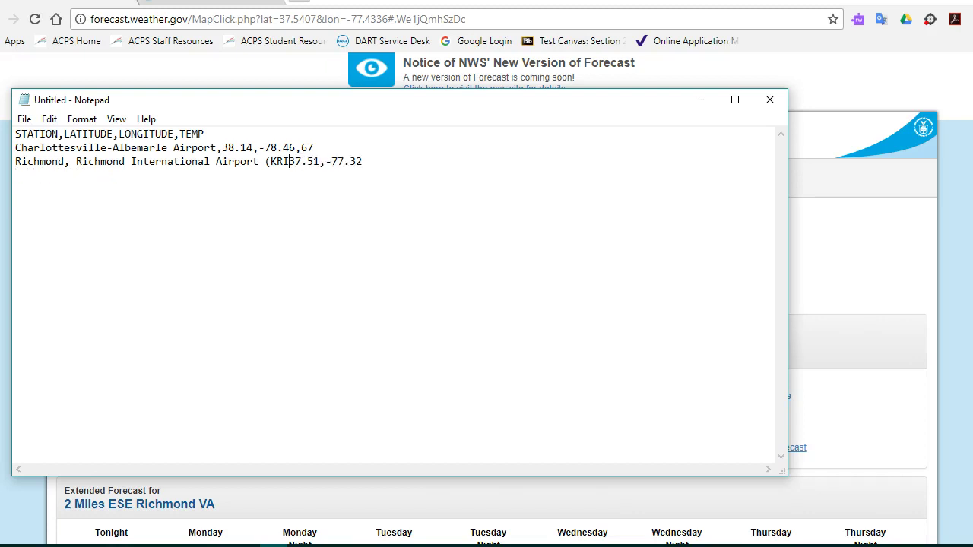
key("BackSpace")
key("BackSpace")
key("BackSpace")
key("BackSpace")
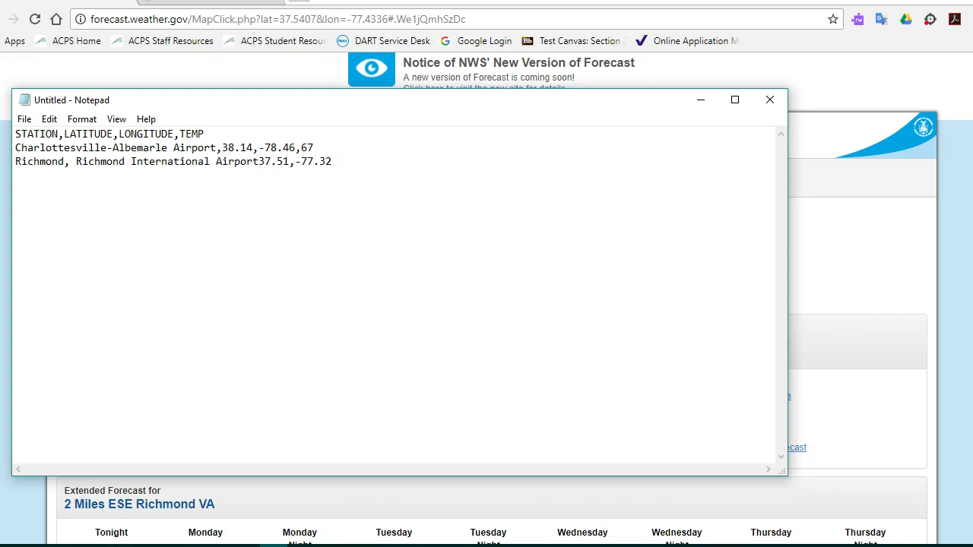
type(",")
Open the Warm Springs, VA, USA forecast on weather.gov
left_click(188, 546)
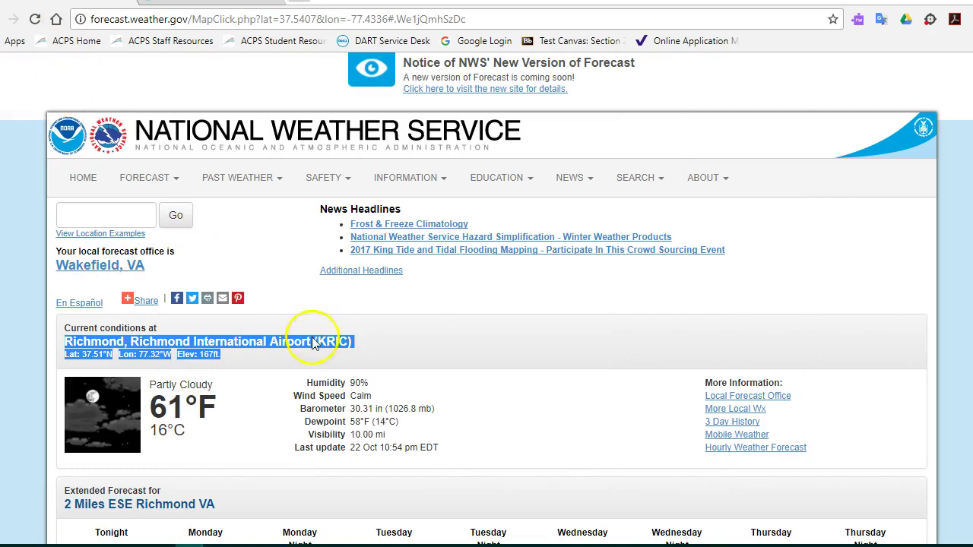
left_click(137, 215)
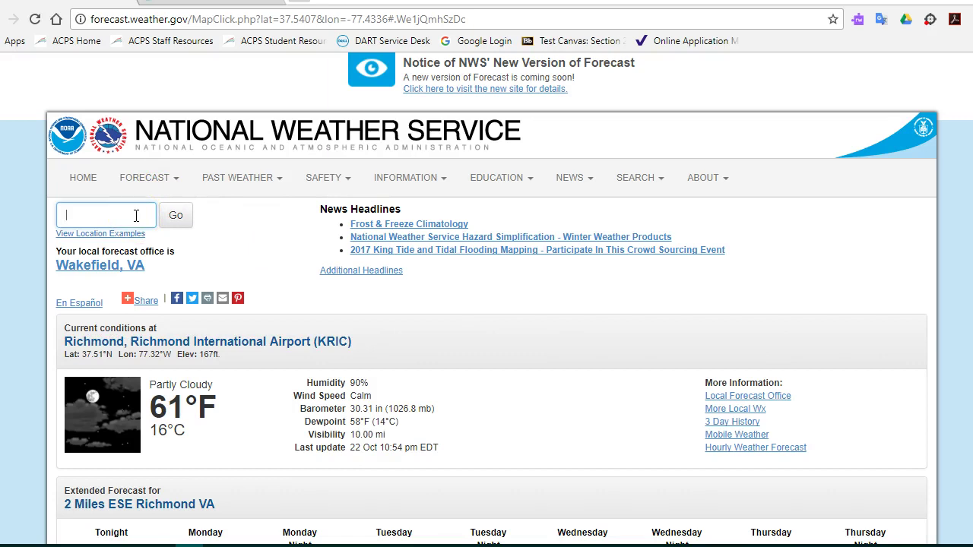
type("Warm Sp")
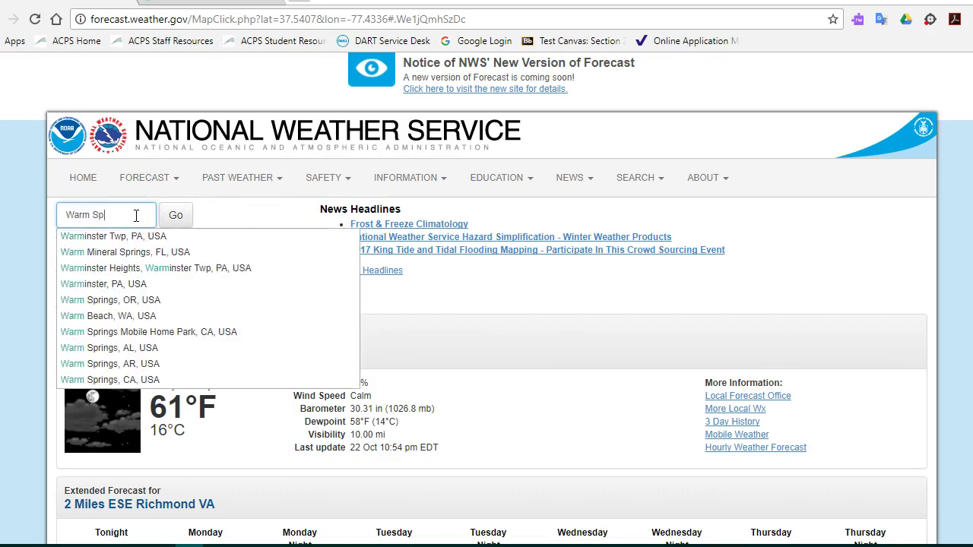
type("rings")
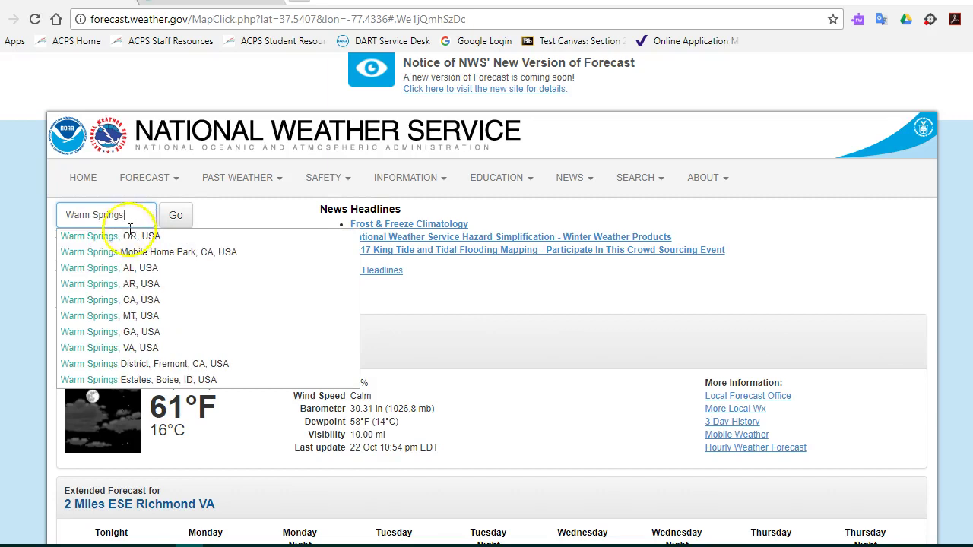
left_click(110, 348)
left_click(176, 216)
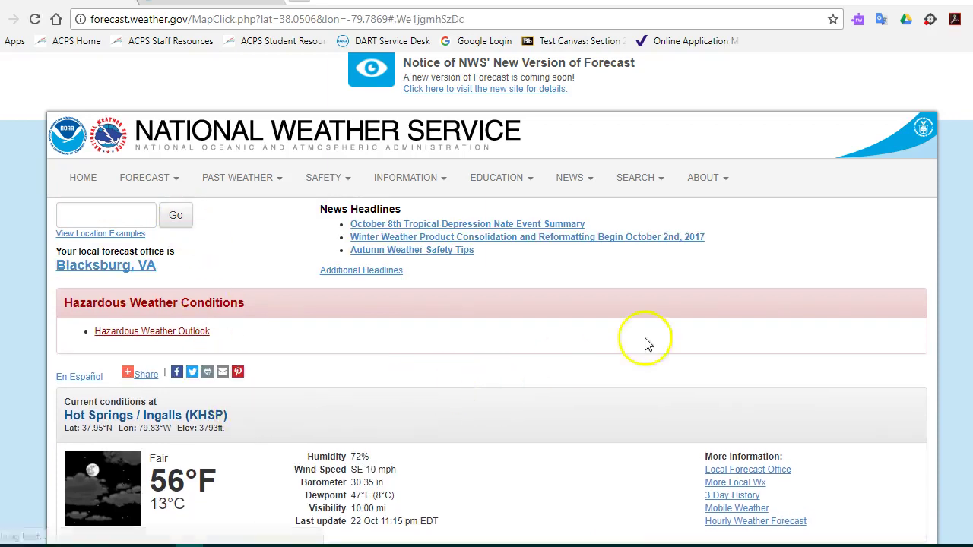
Copy the Hot Springs / Ingalls (KHSP) station name and coordinates
scroll(673, 169, "down", 3)
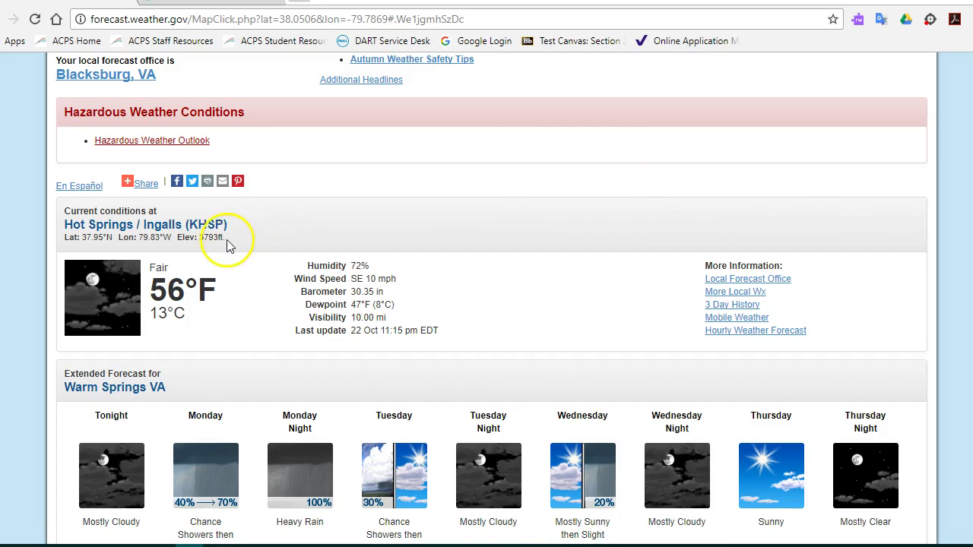
left_click_drag(228, 244, 65, 227)
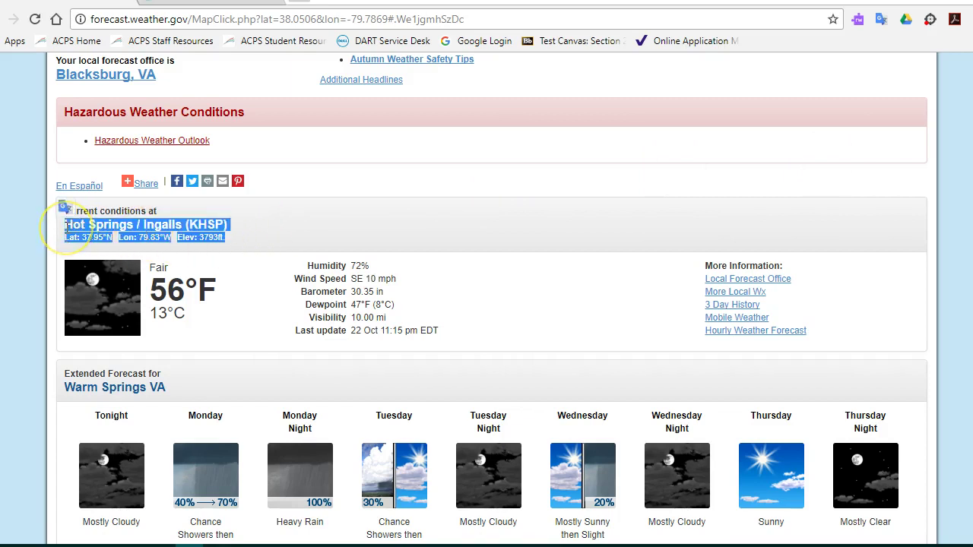
right_click(66, 226)
left_click(85, 242)
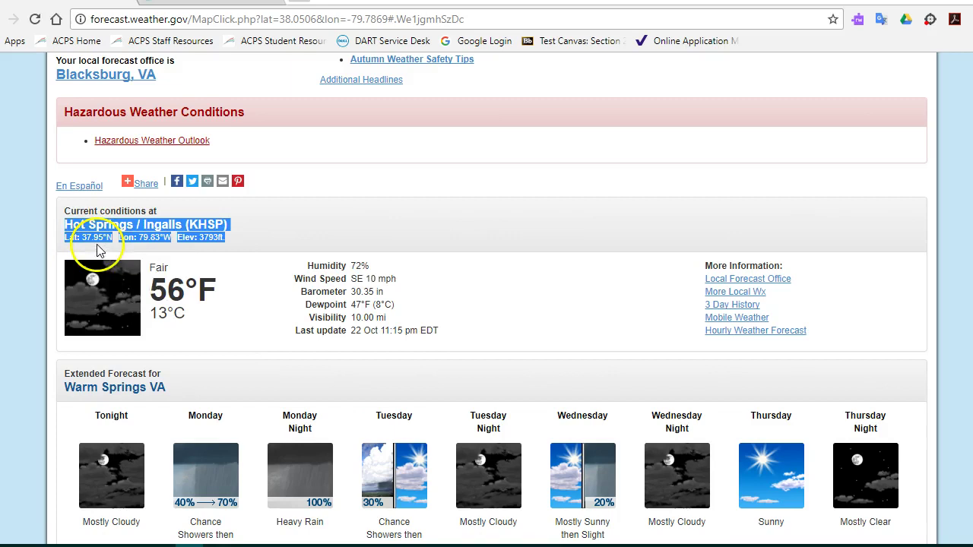
Paste the Hot Springs text below Richmond and trim it to Hot Springs,37.95,-79.83,56
left_click(262, 544)
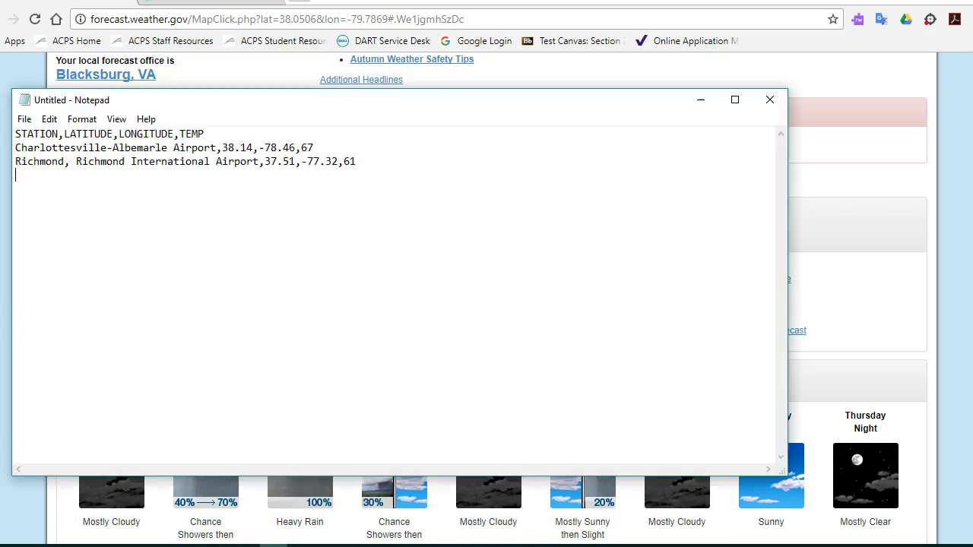
right_click(23, 181)
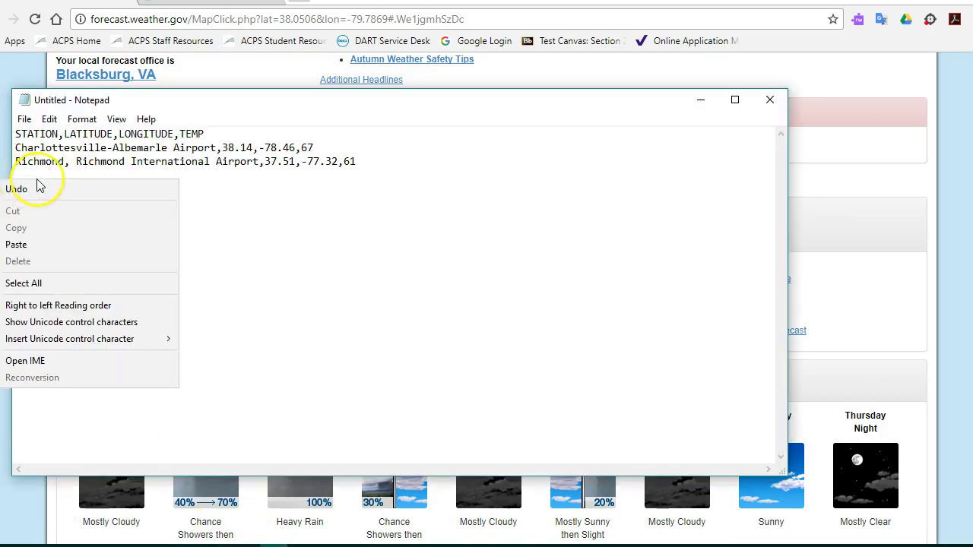
left_click(24, 244)
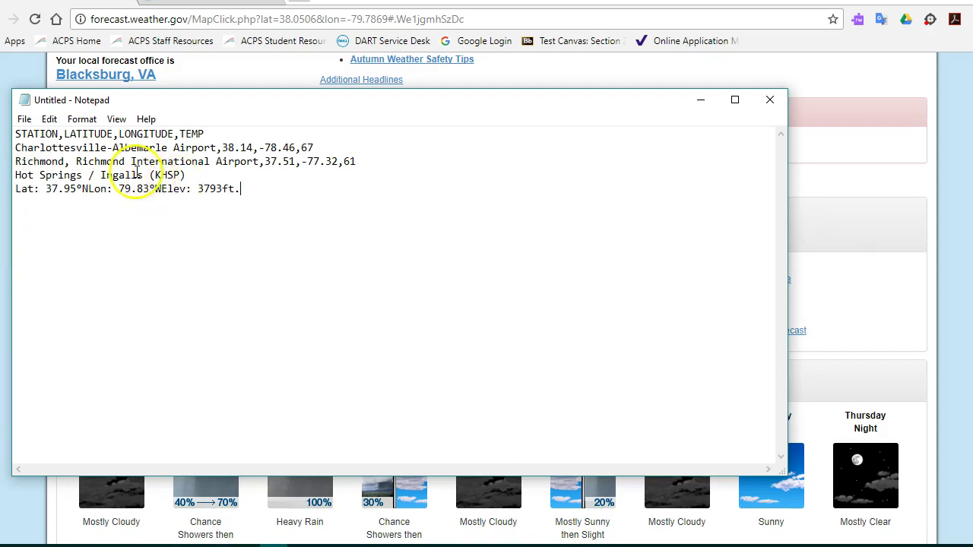
left_click(186, 174)
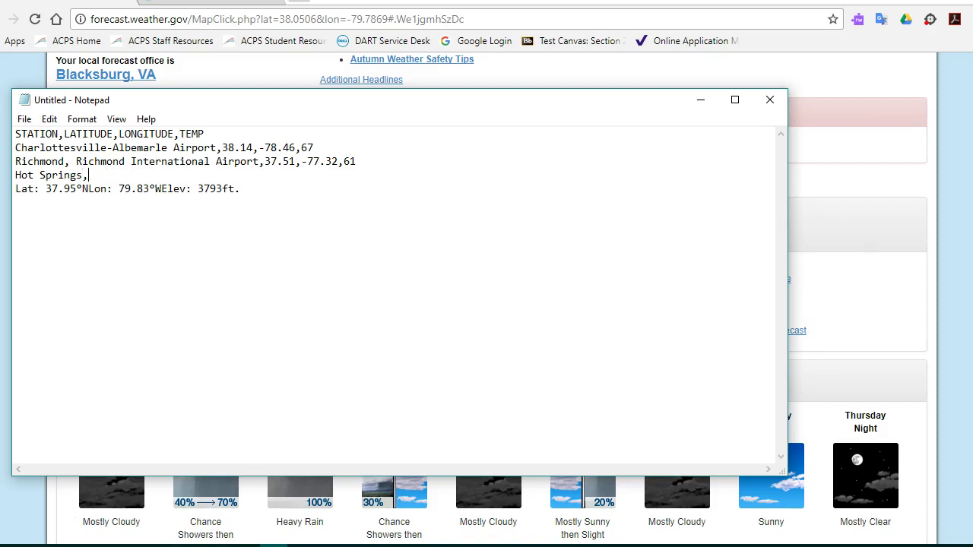
key("Delete")
key("Delete")
key("Delete")
key("Delete")
key("Delete")
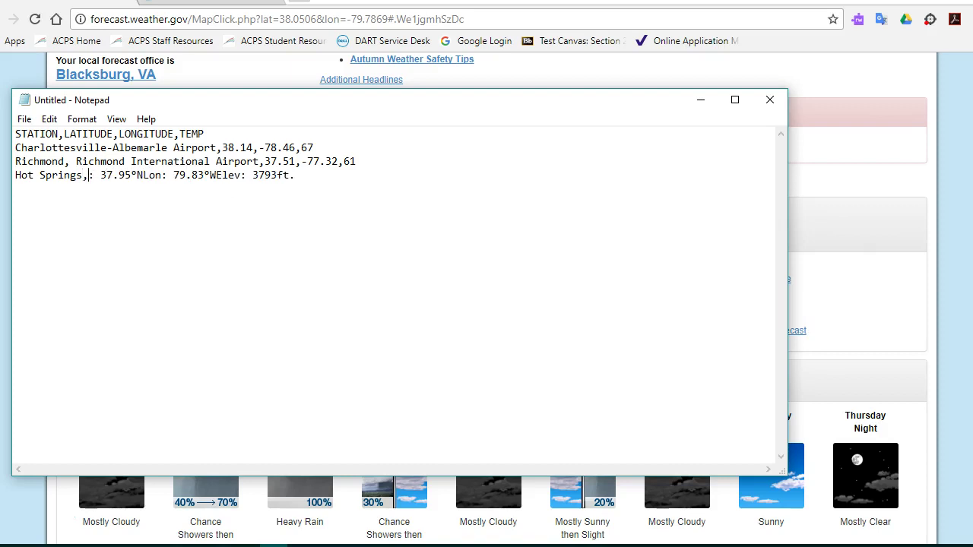
key("Delete")
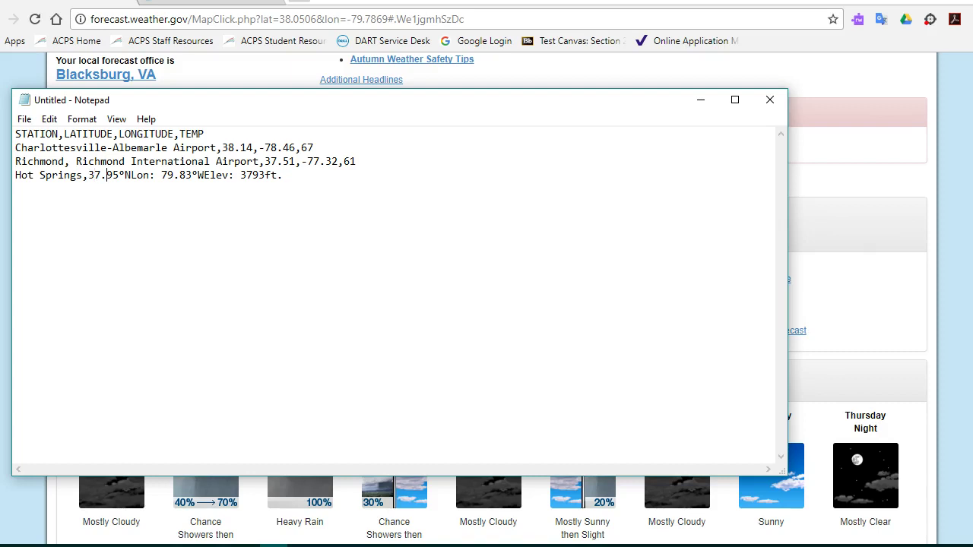
key("Delete")
key("Delete")
key("Delete")
key("Delete")
key("Delete")
key("Delete")
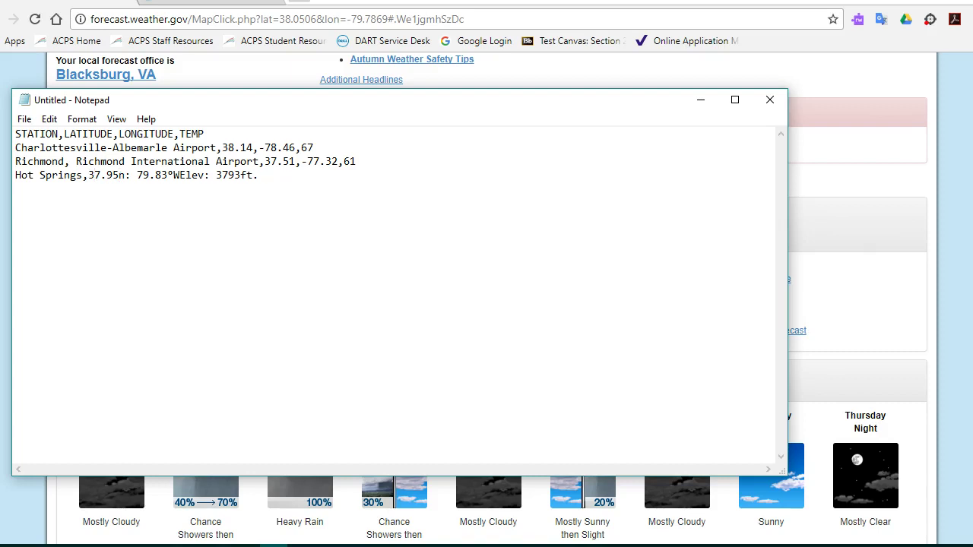
key("Delete")
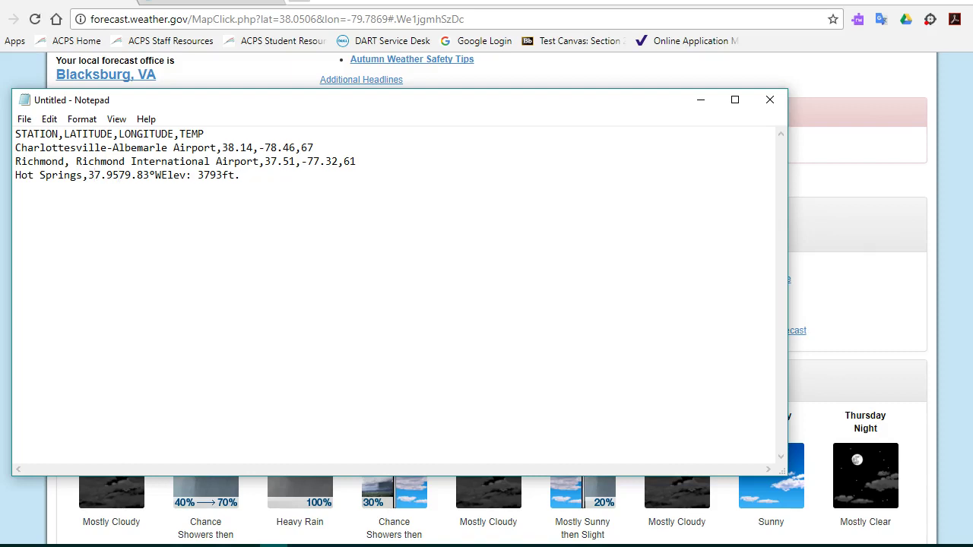
type(",-")
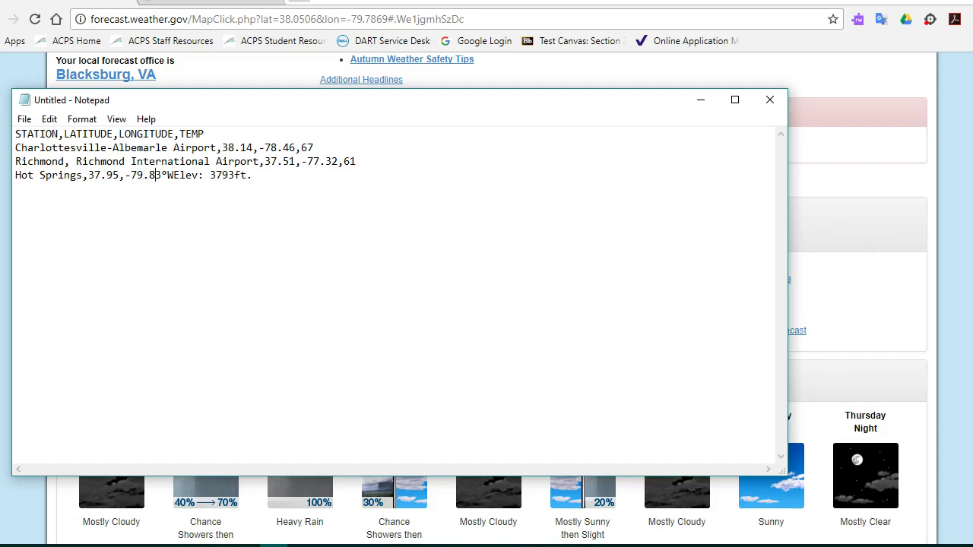
key("Delete")
key("Delete")
key("Delete")
key("Delete")
key("Delete")
key("Delete")
key("Delete")
Save the file as VADemo on the Desktop and close Notepad
left_click(25, 119)
left_click(24, 187)
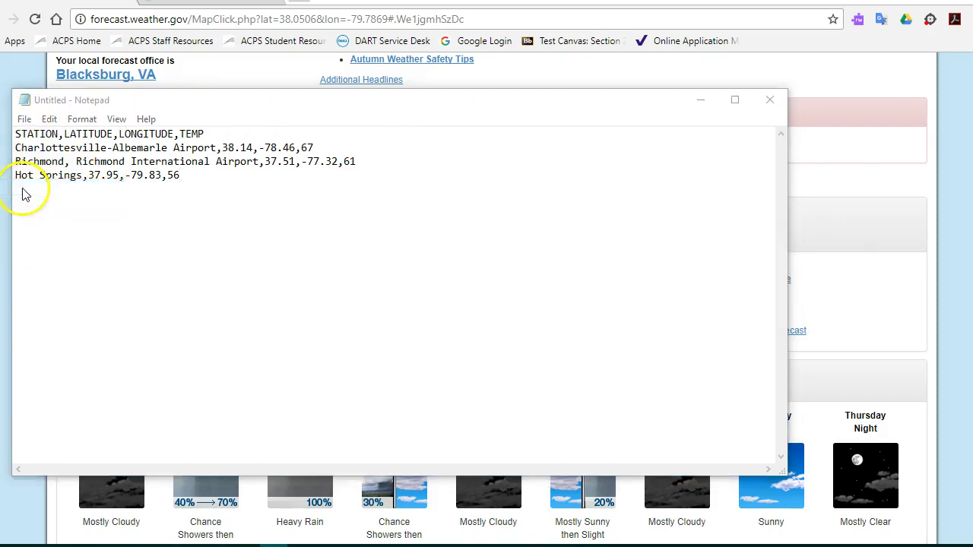
left_click_drag(128, 272, 124, 202)
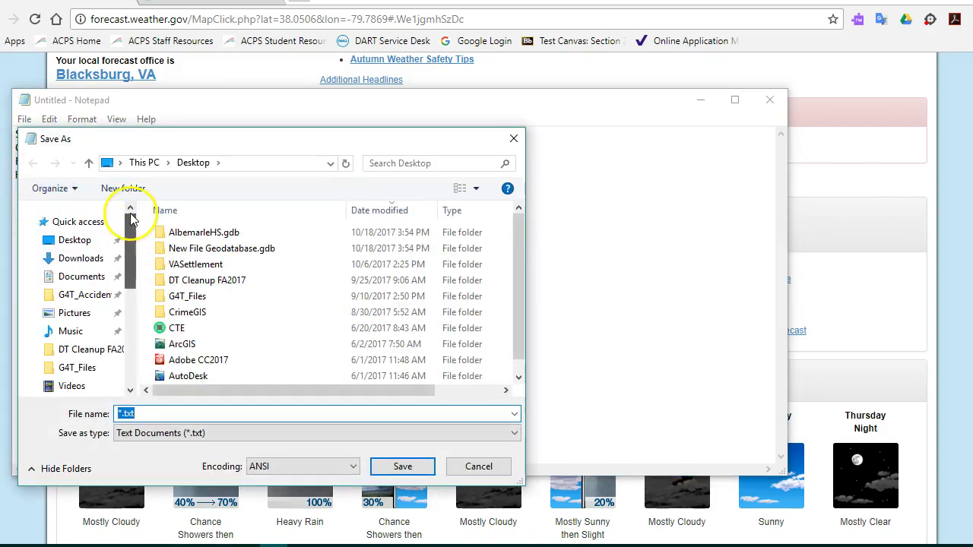
left_click(93, 240)
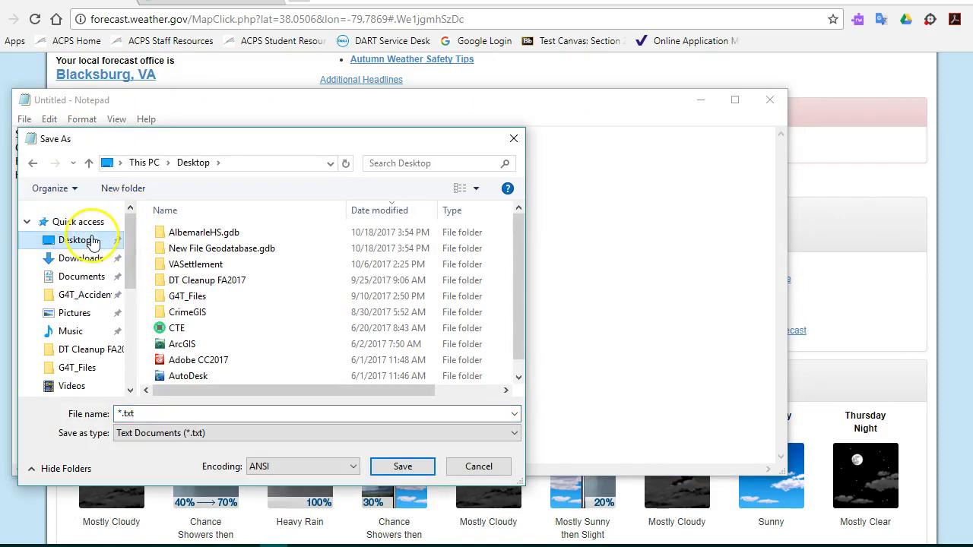
left_click(152, 413)
type("V")
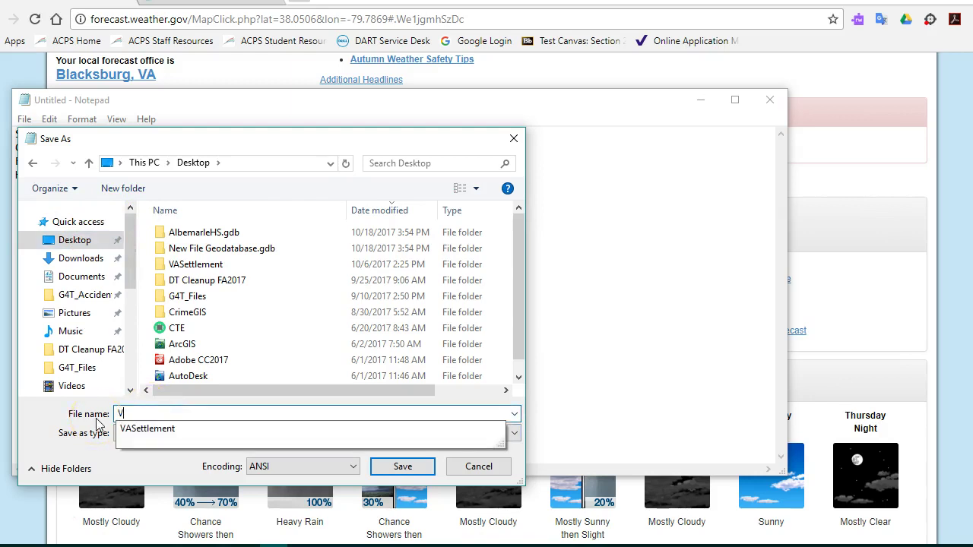
type("ADE")
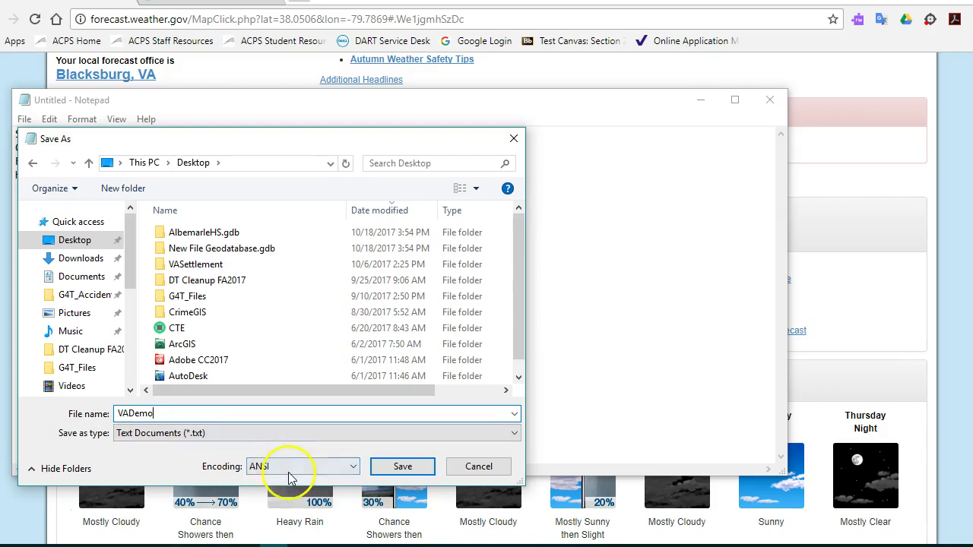
left_click(402, 467)
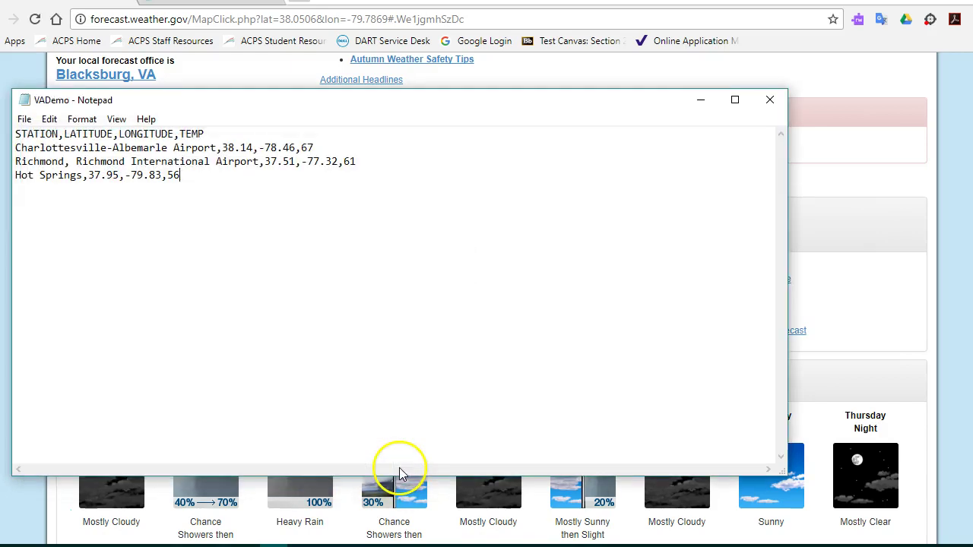
left_click(772, 106)
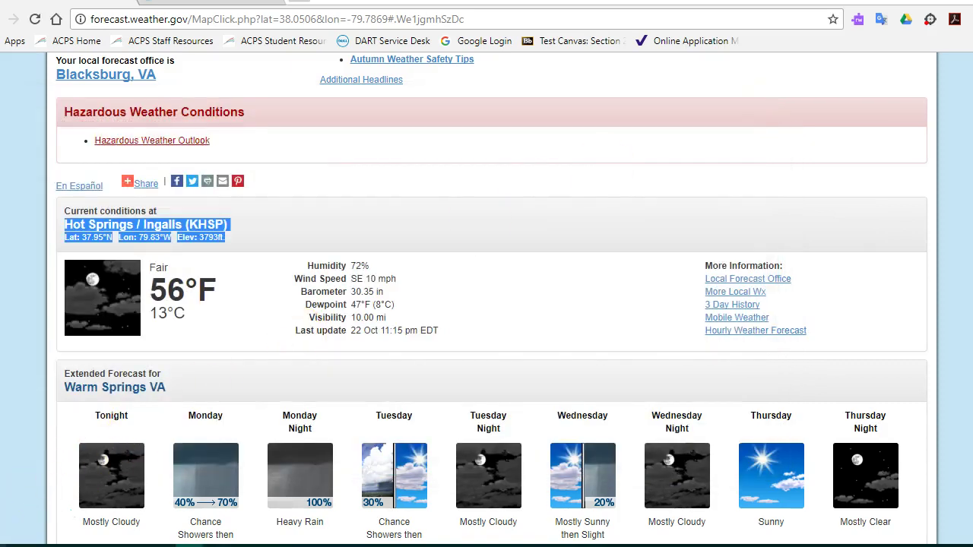
Launch Excel 2016 from the Start menu to get a blank workbook
key("super")
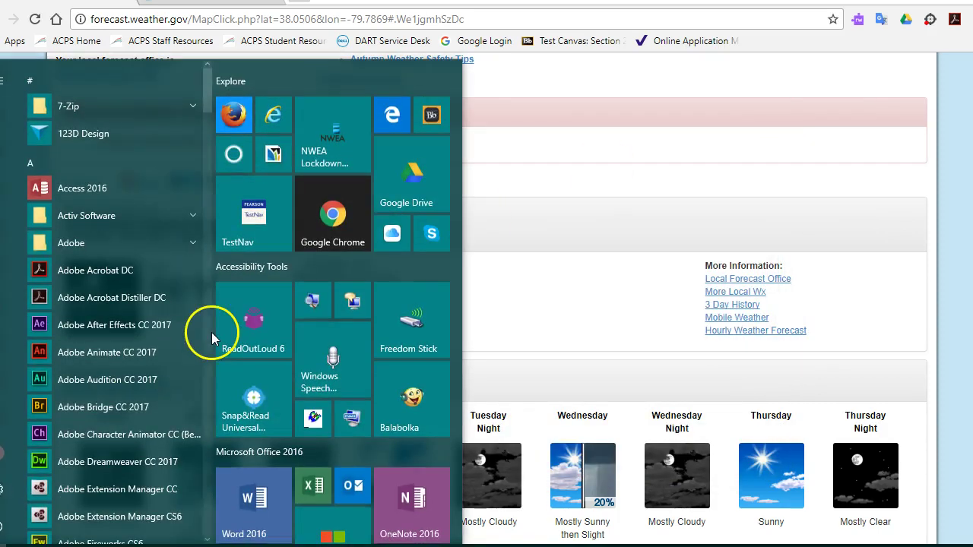
left_click(318, 479)
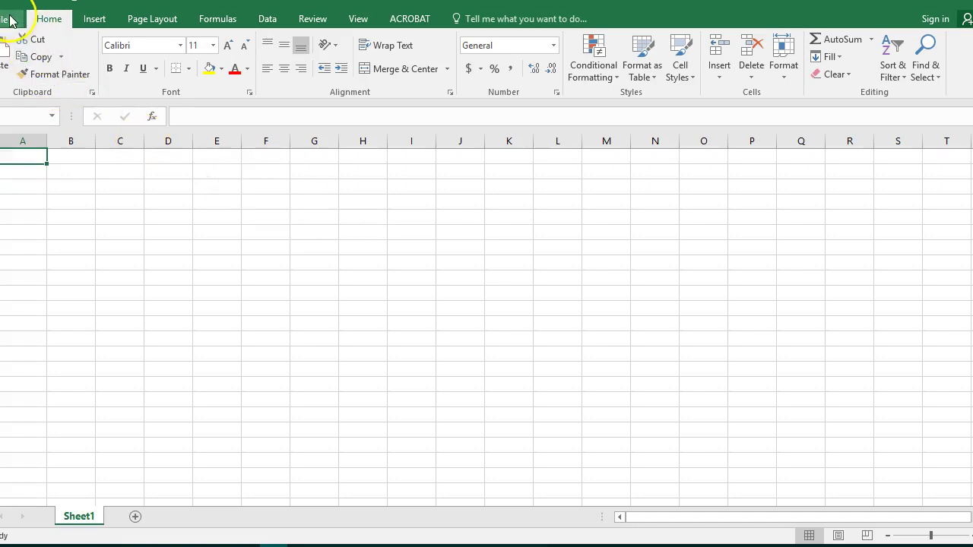
In Excel's Open dialog, go to the Desktop, list All Files, and select VADemo
left_click(10, 23)
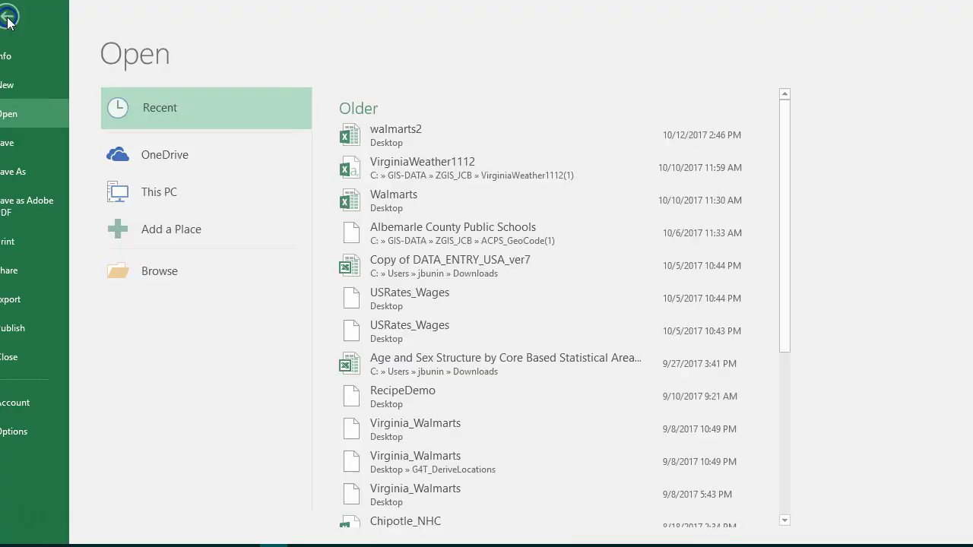
left_click(171, 274)
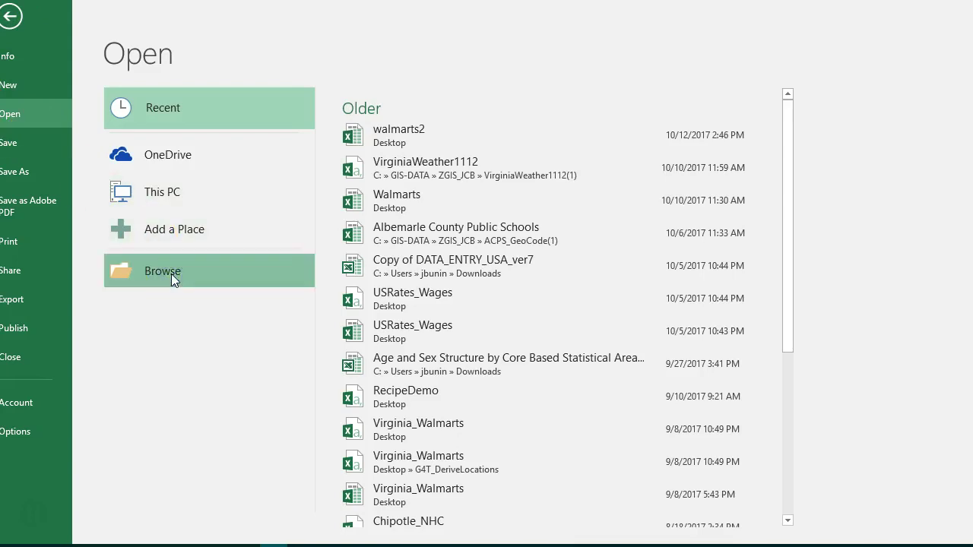
left_click(161, 276)
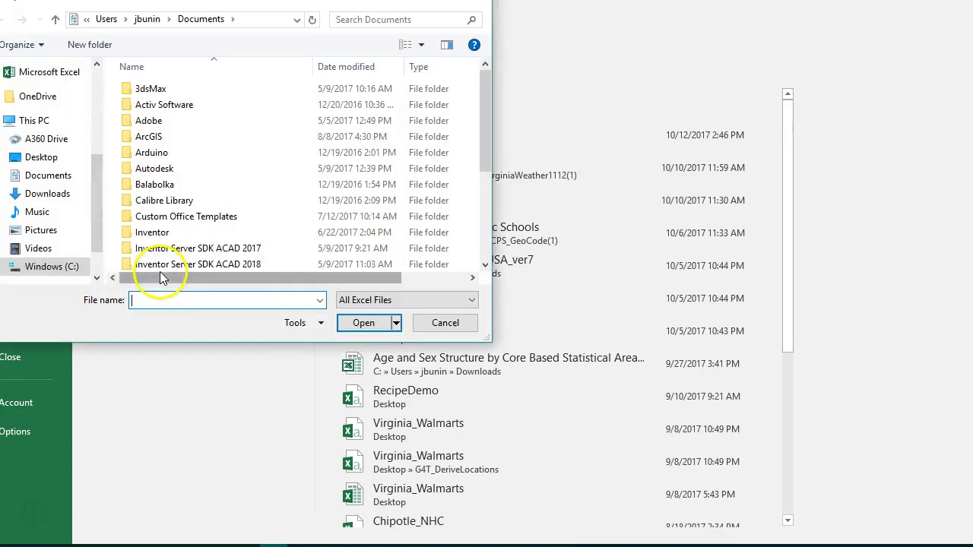
left_click(53, 162)
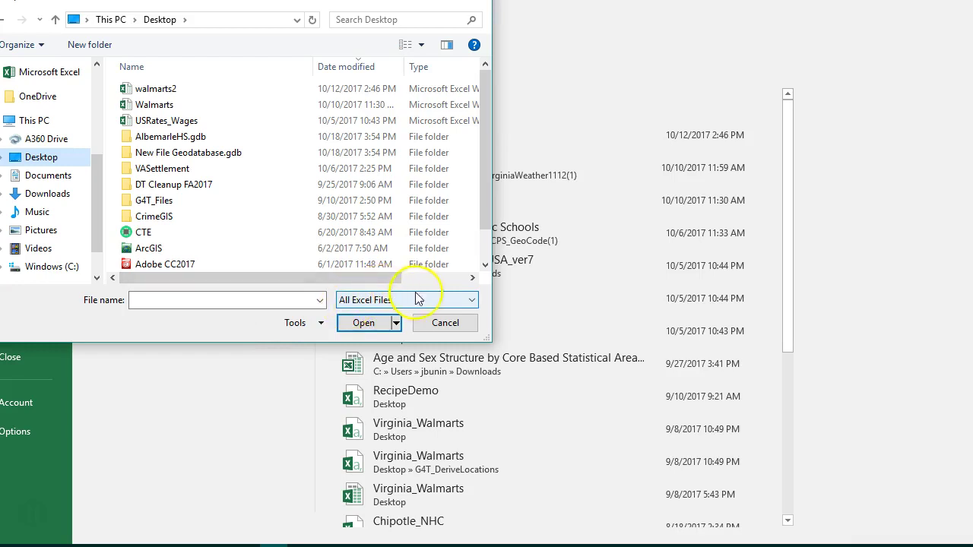
left_click(375, 304)
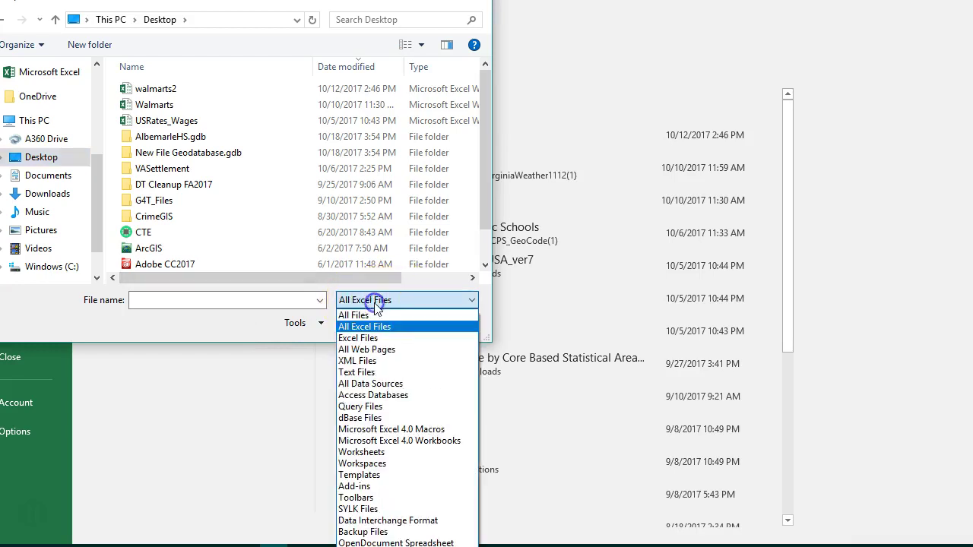
left_click(373, 312)
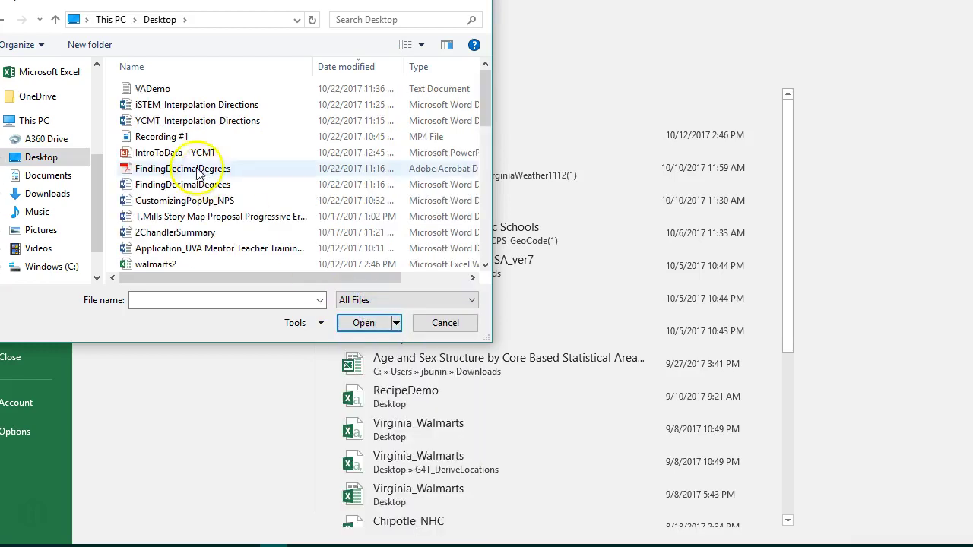
left_click(154, 89)
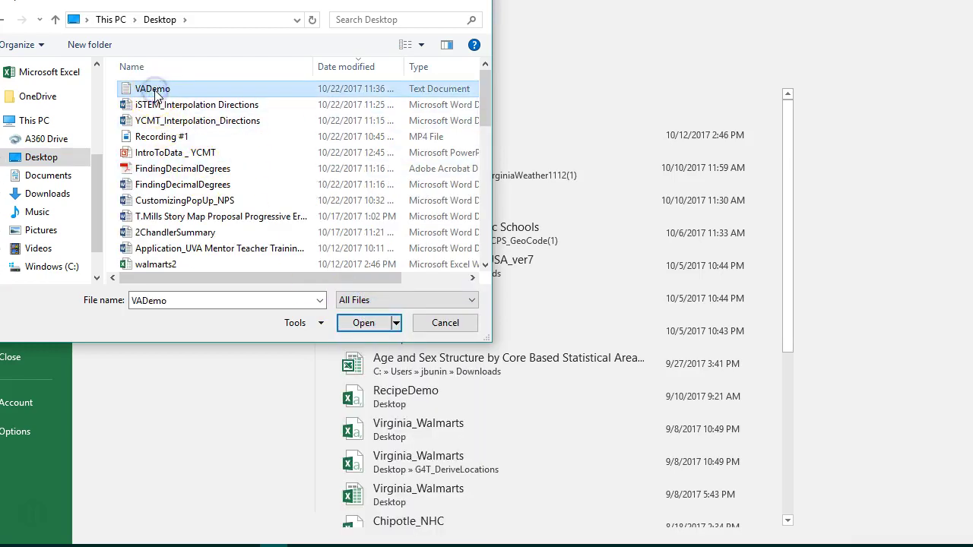
Import VADemo through the Text Import Wizard as comma-delimited, with Tab unchecked and Comma checked
left_click(365, 326)
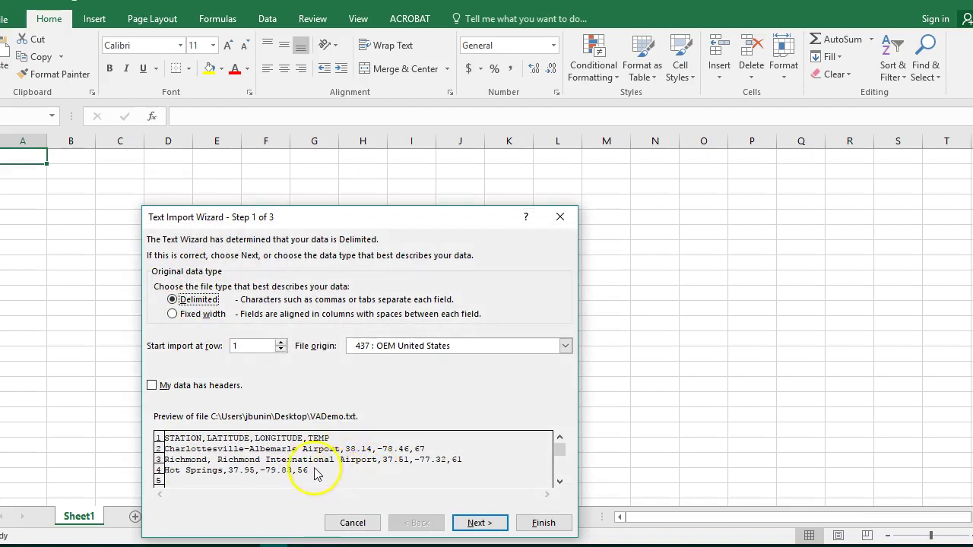
left_click(479, 525)
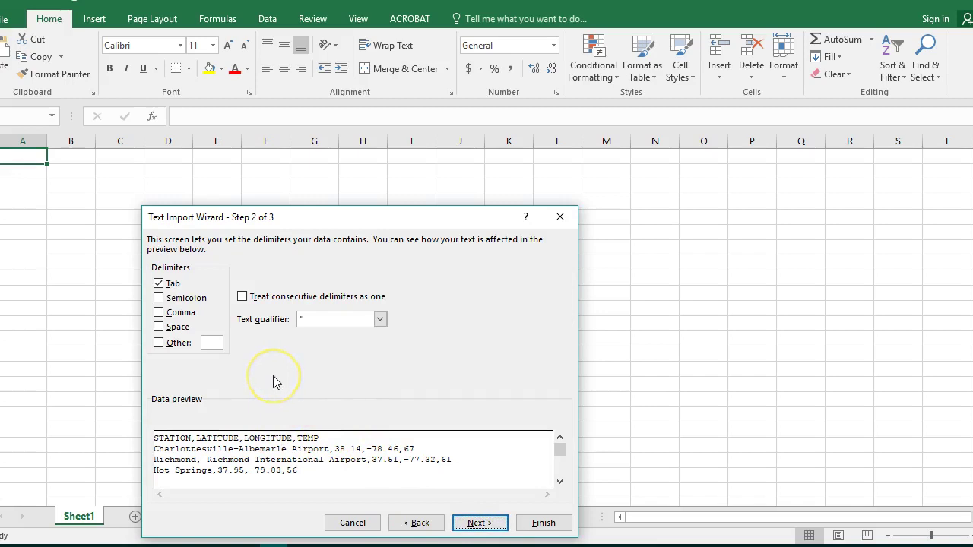
left_click(159, 286)
left_click(158, 312)
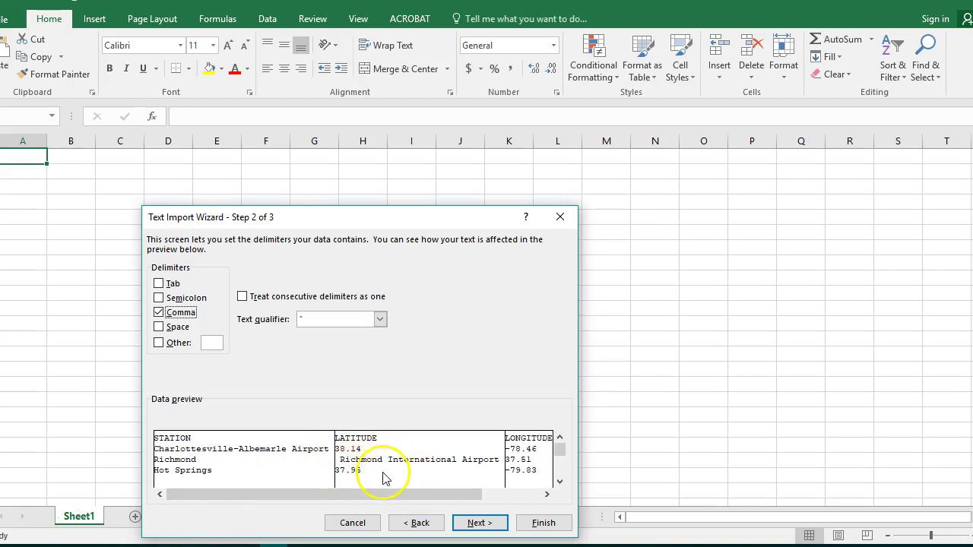
left_click(480, 525)
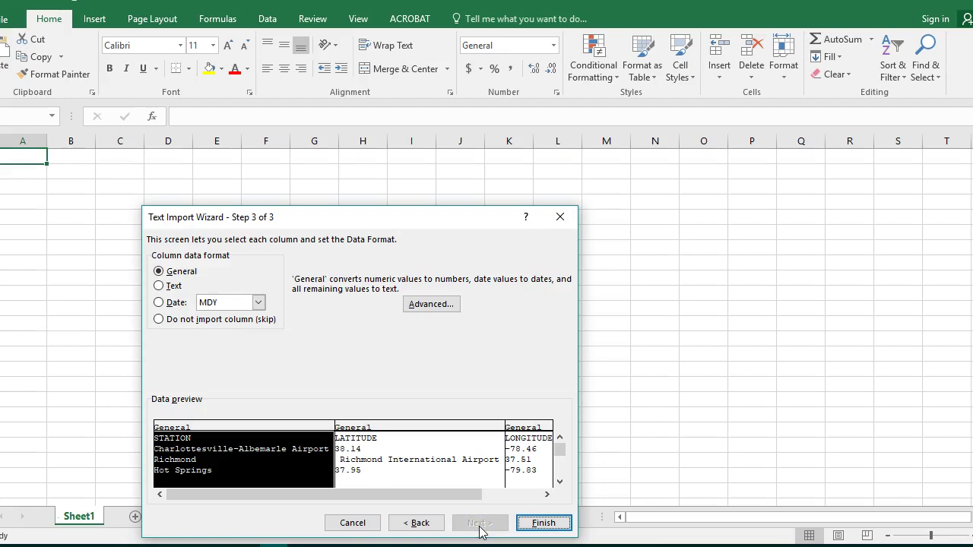
left_click(544, 524)
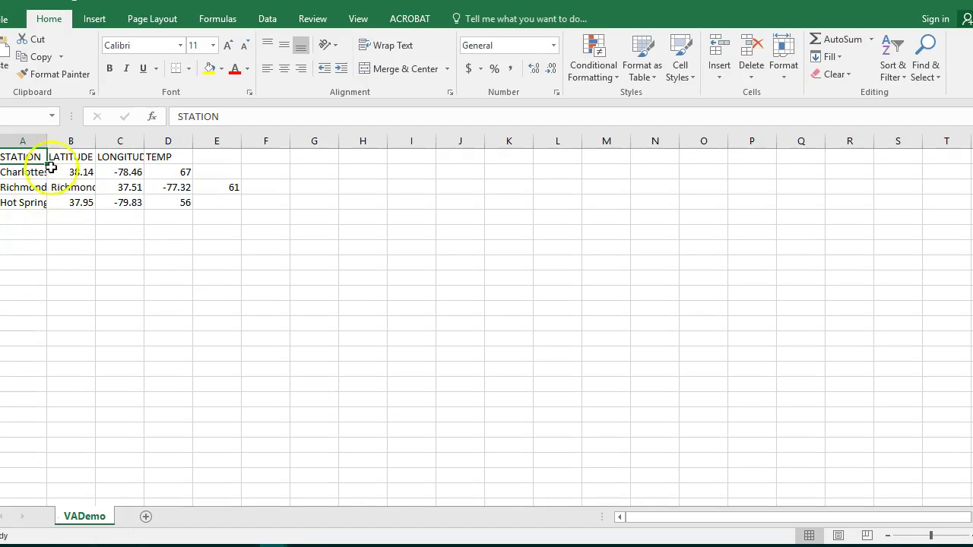
Widen column A and edit the Richmond station name in cell A3
left_click_drag(47, 143, 126, 148)
left_click(66, 186)
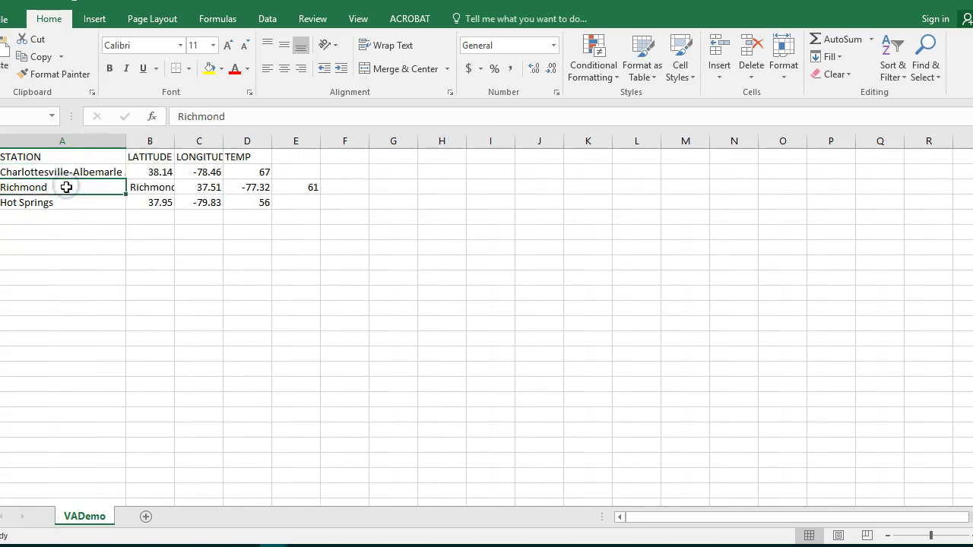
double_click(66, 186)
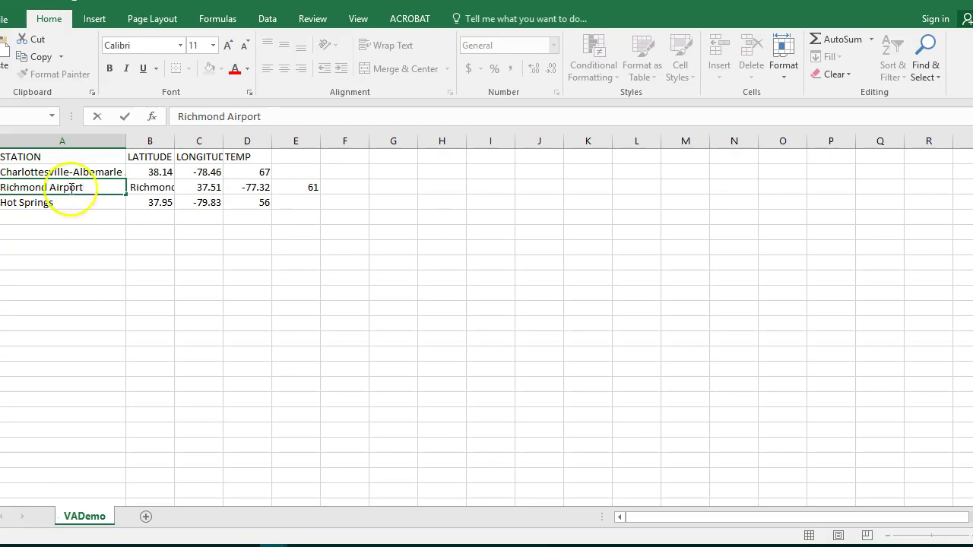
left_click(140, 190)
Delete the stray cell B3, shifting the Richmond row's cells left
right_click(140, 190)
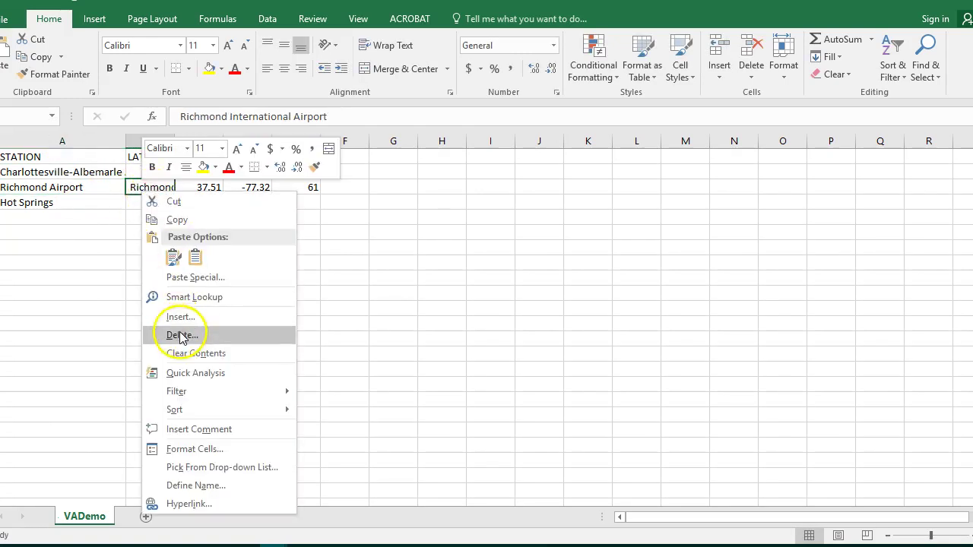
left_click(181, 335)
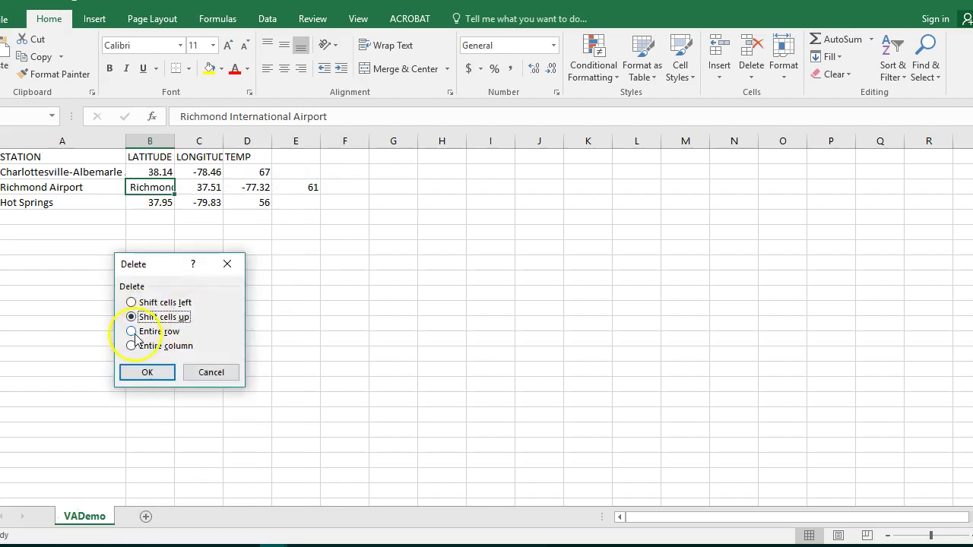
left_click(131, 303)
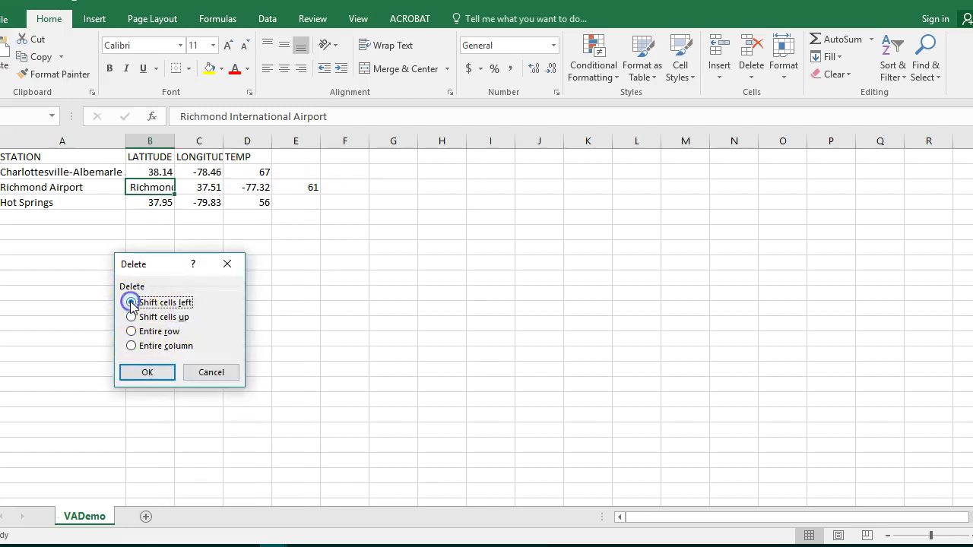
left_click(147, 373)
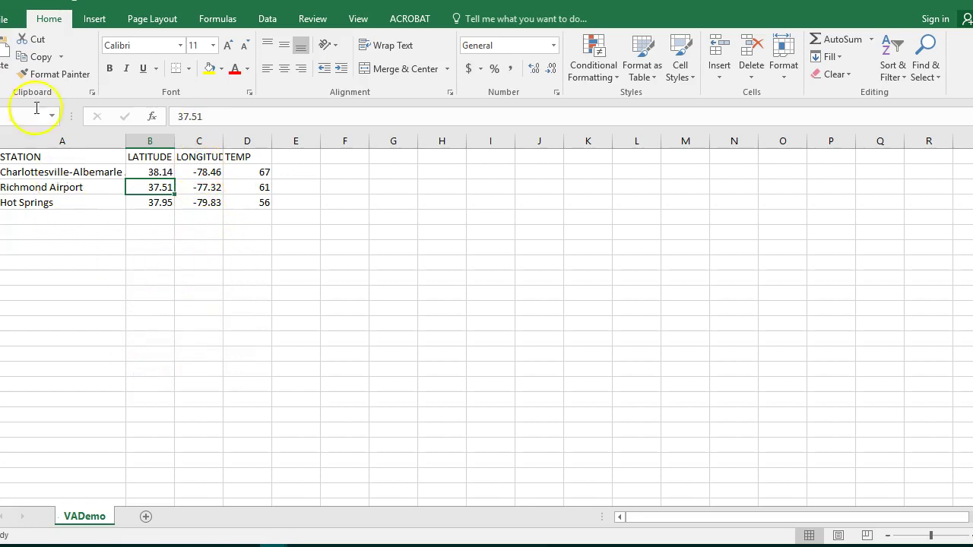
Save the workbook to the Desktop as VADemo in CSV (Comma delimited) format, keeping CSV
left_click(3, 23)
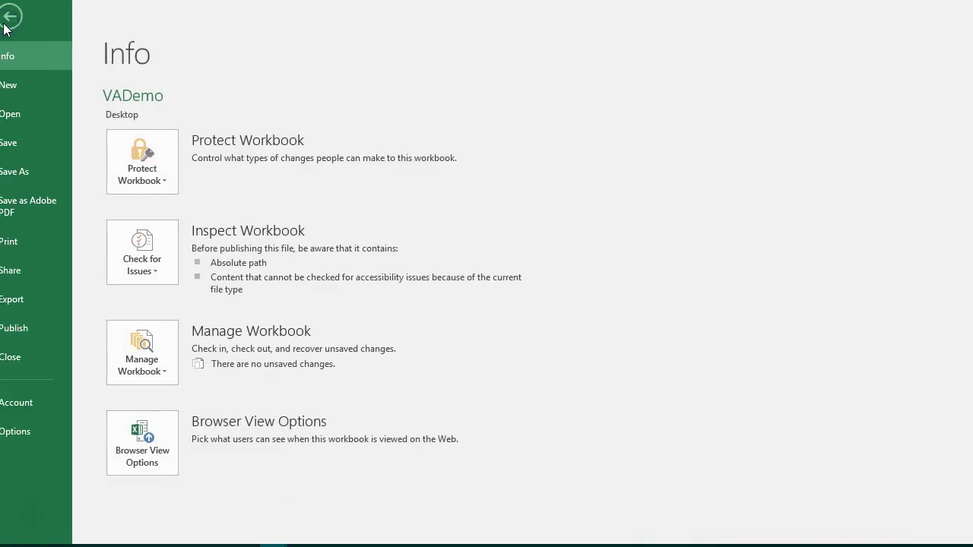
left_click(19, 172)
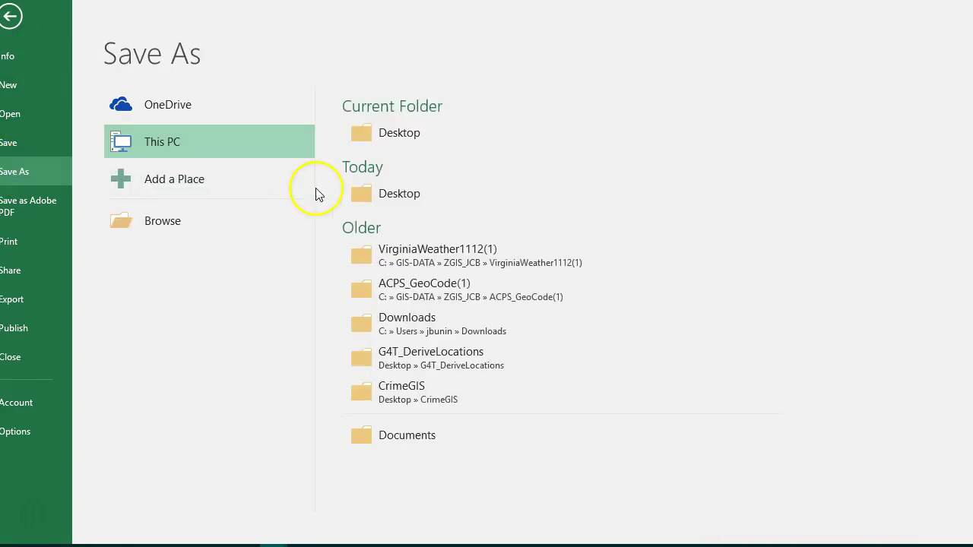
left_click(387, 133)
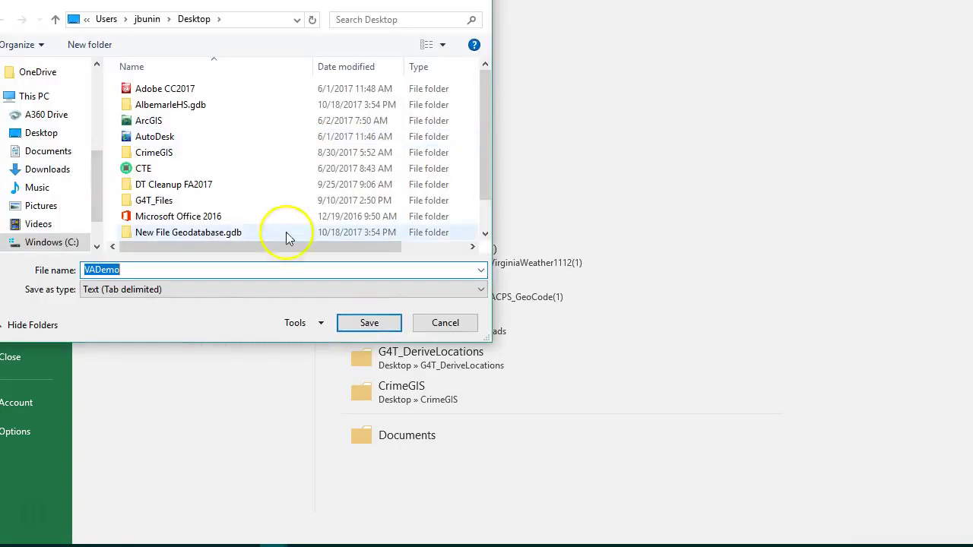
left_click(188, 293)
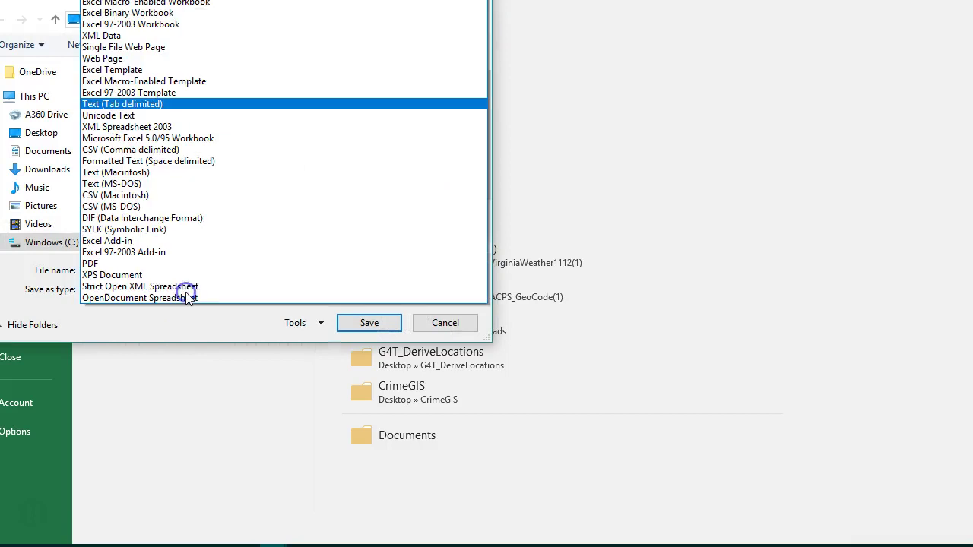
left_click(127, 150)
left_click(370, 325)
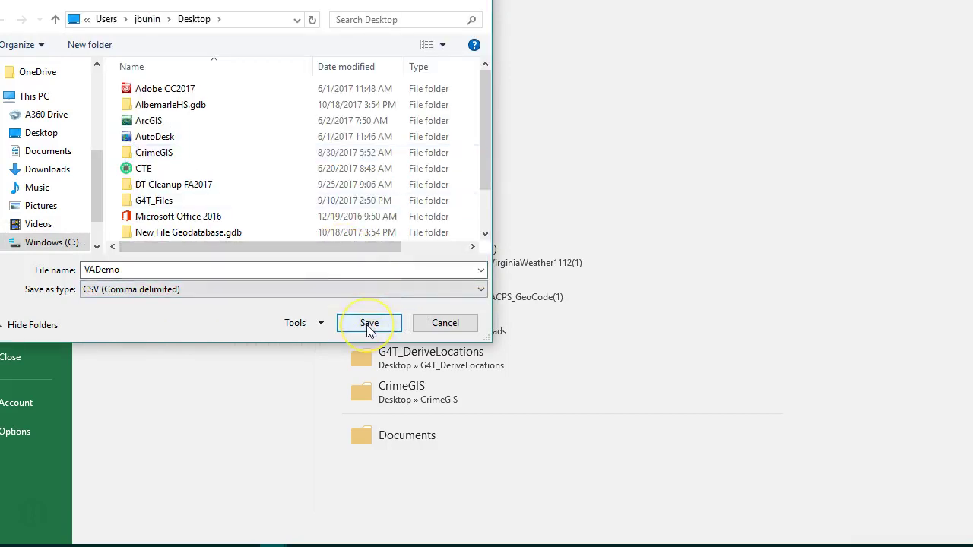
left_click(369, 325)
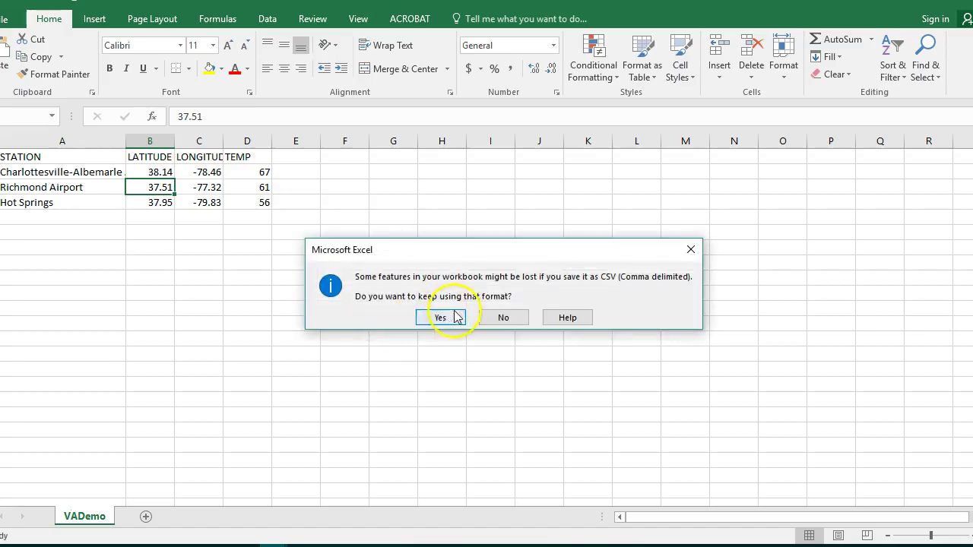
left_click(441, 317)
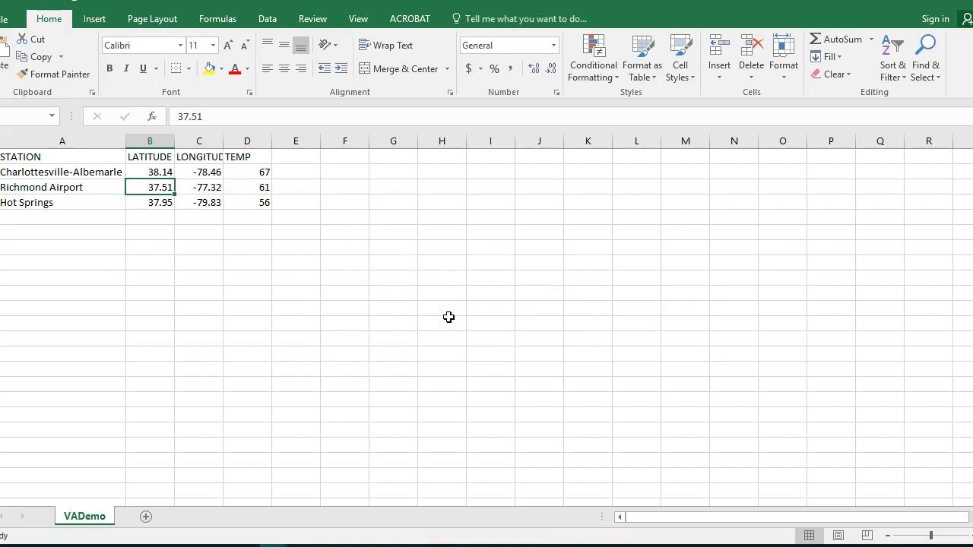
Close the workbook, saving changes and keeping the CSV format
key("ctrl+w")
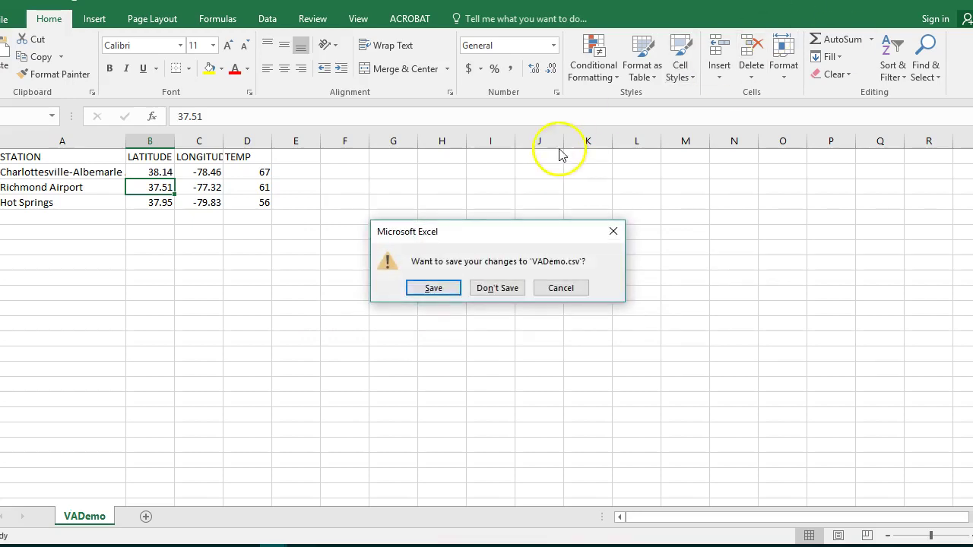
left_click(427, 288)
left_click(437, 316)
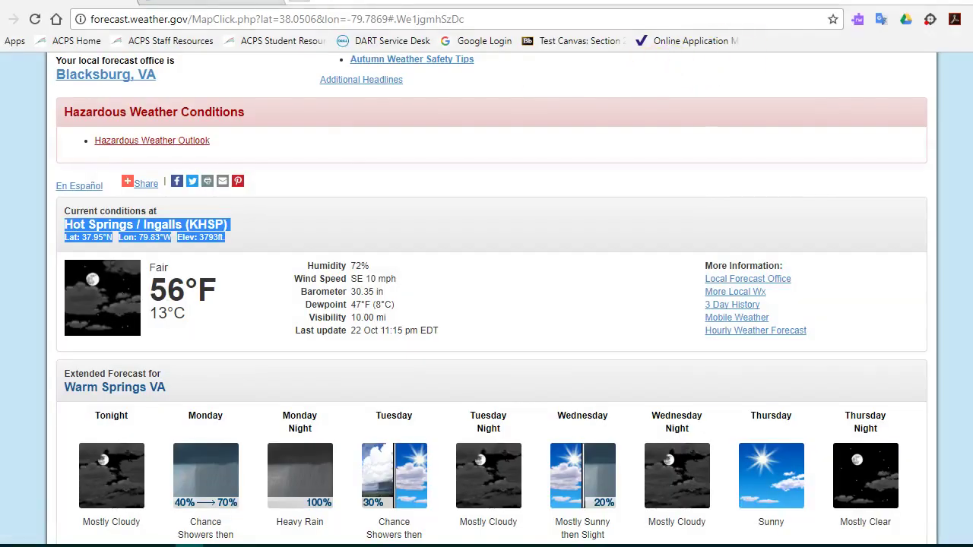
Load arcgis.com in a new Chrome tab and open its Map viewer
left_click(293, 8)
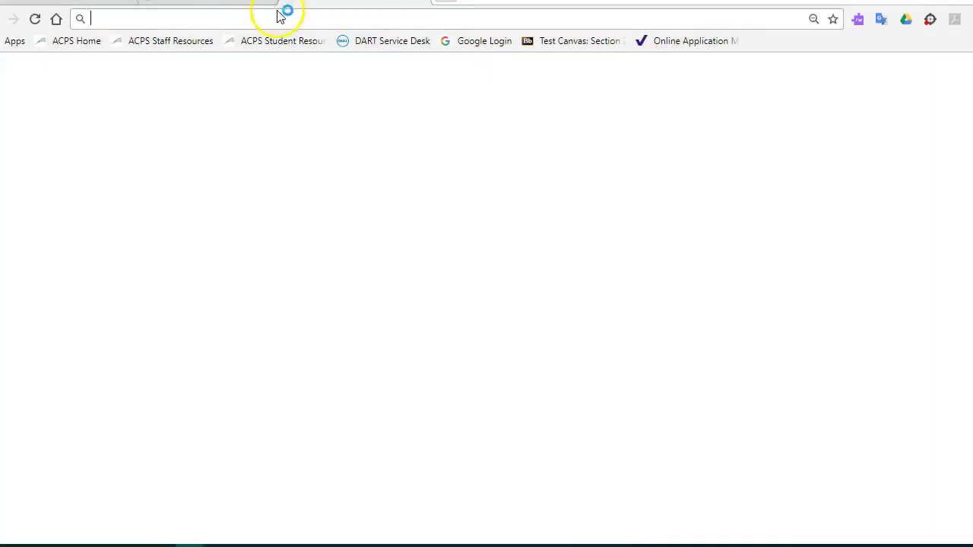
type("arcgis.com")
key("Return")
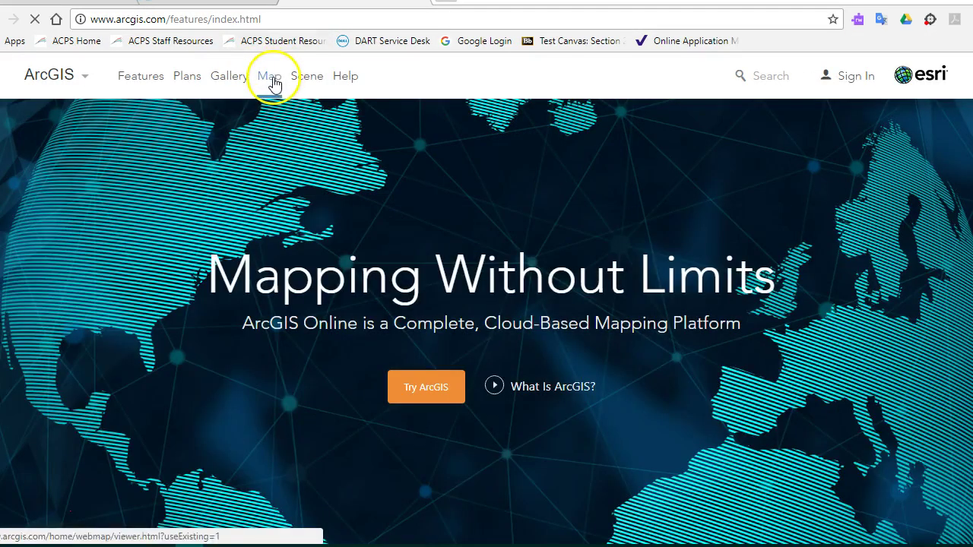
left_click(273, 81)
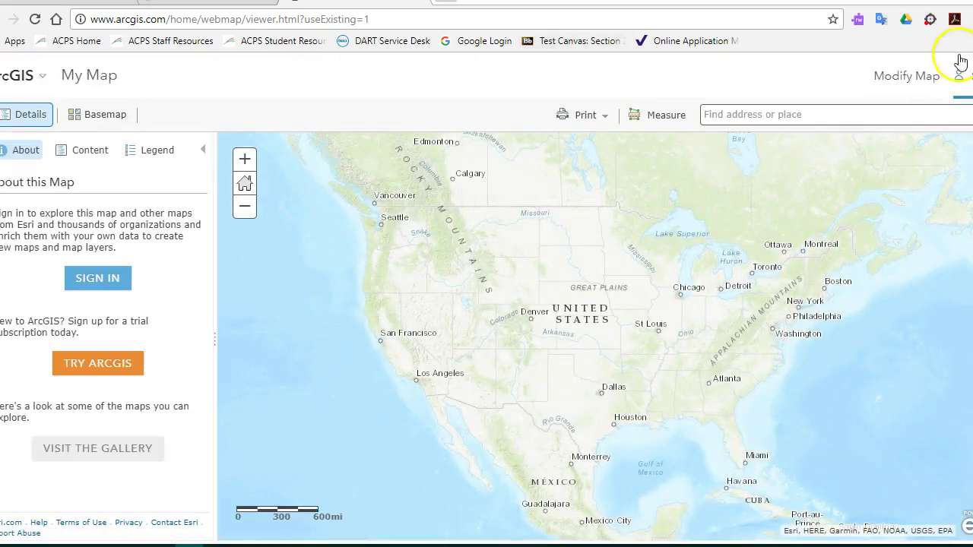
Via Modify Map and Add Layer from File, import VADemo.csv from the Desktop as a layer
left_click(907, 83)
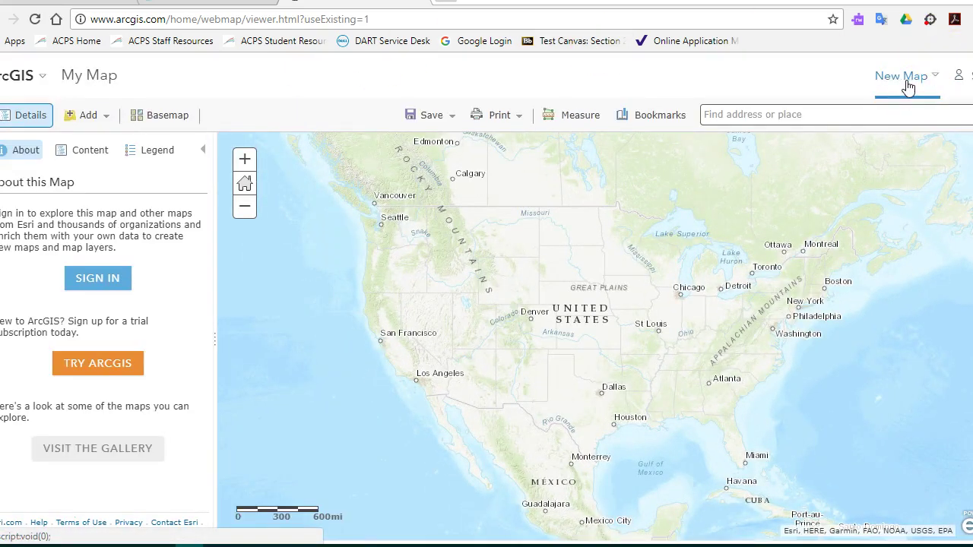
left_click(104, 118)
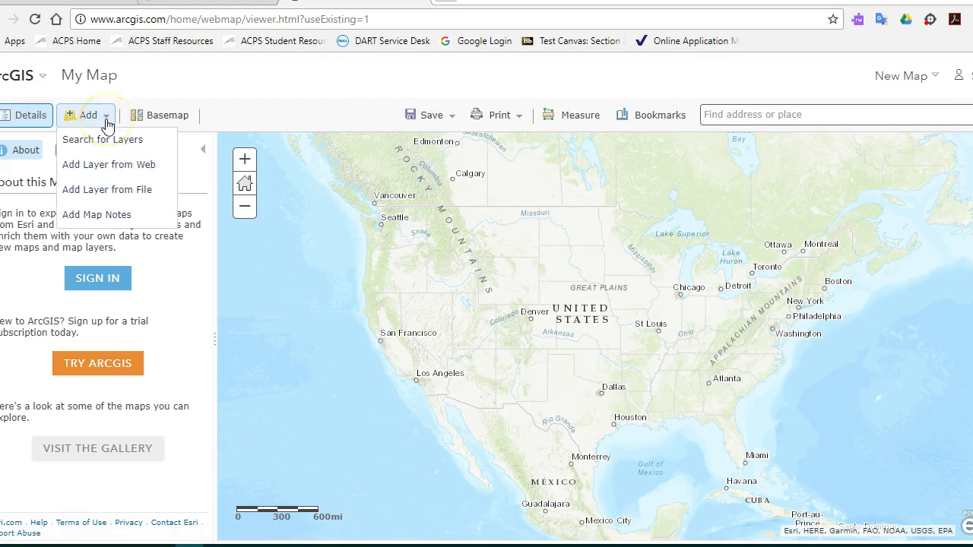
left_click(110, 190)
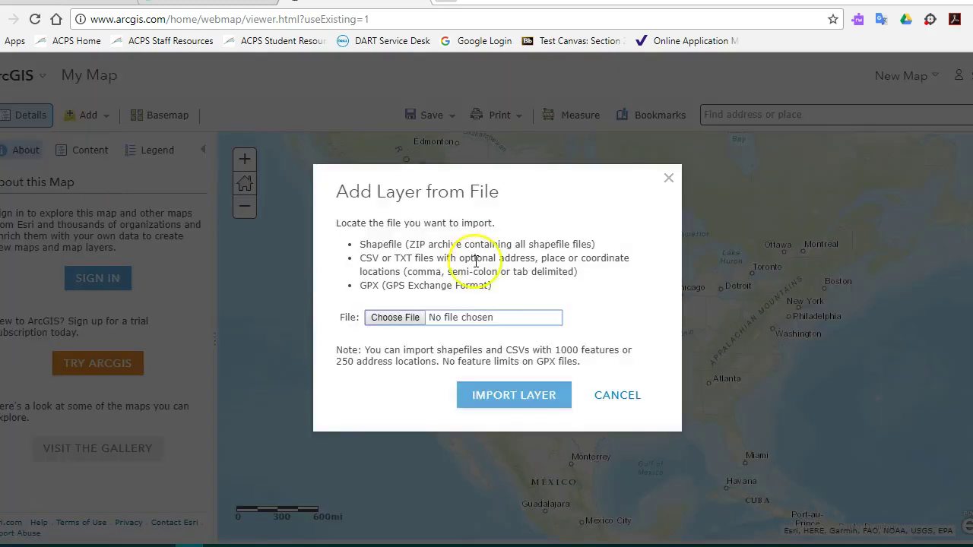
left_click(395, 318)
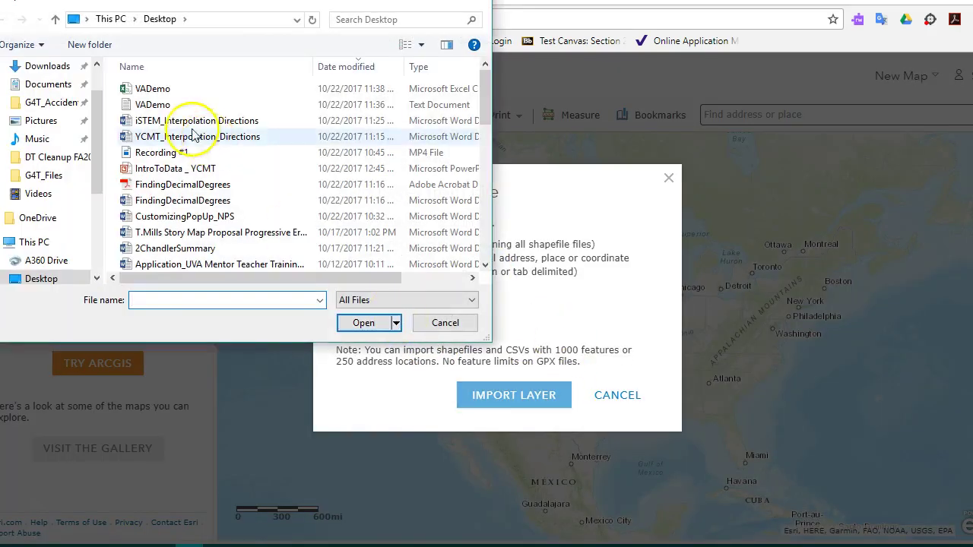
left_click(156, 89)
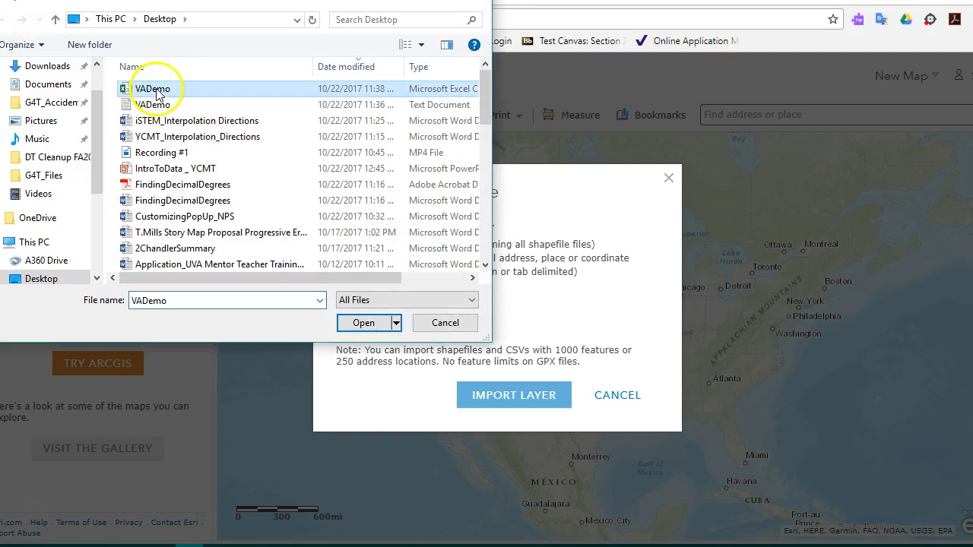
left_click(379, 331)
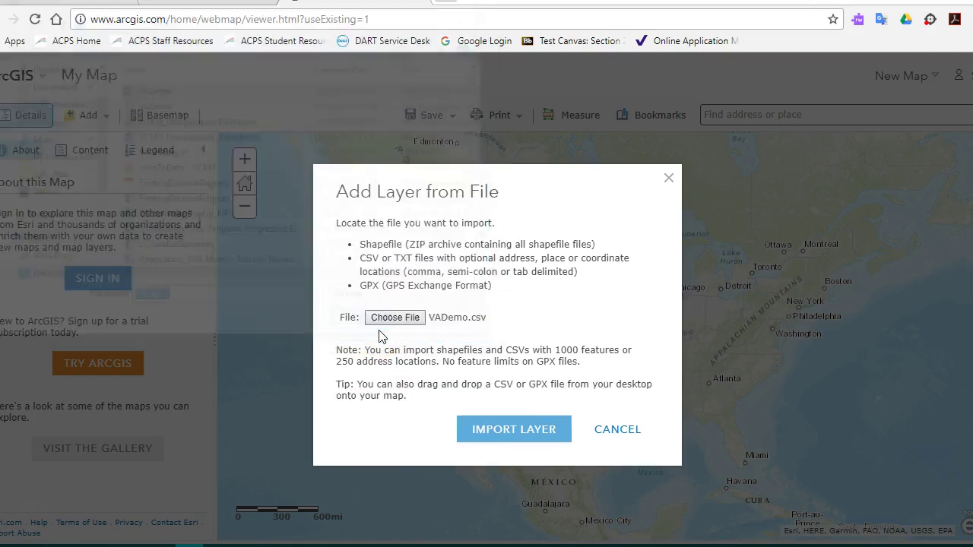
left_click(516, 430)
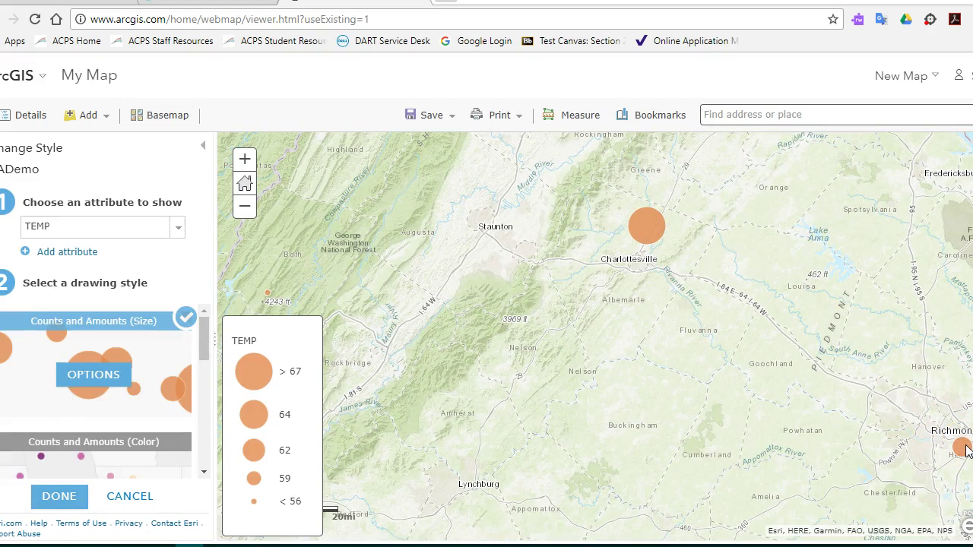
Show the Richmond Airport point's pop-up: latitude 37.51, longitude -77.32, TEMP 61
left_click(964, 448)
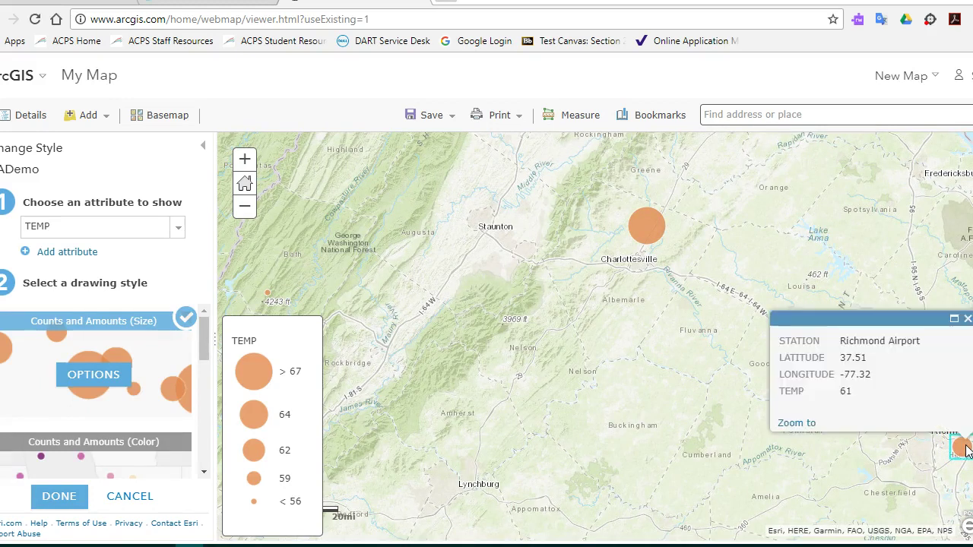